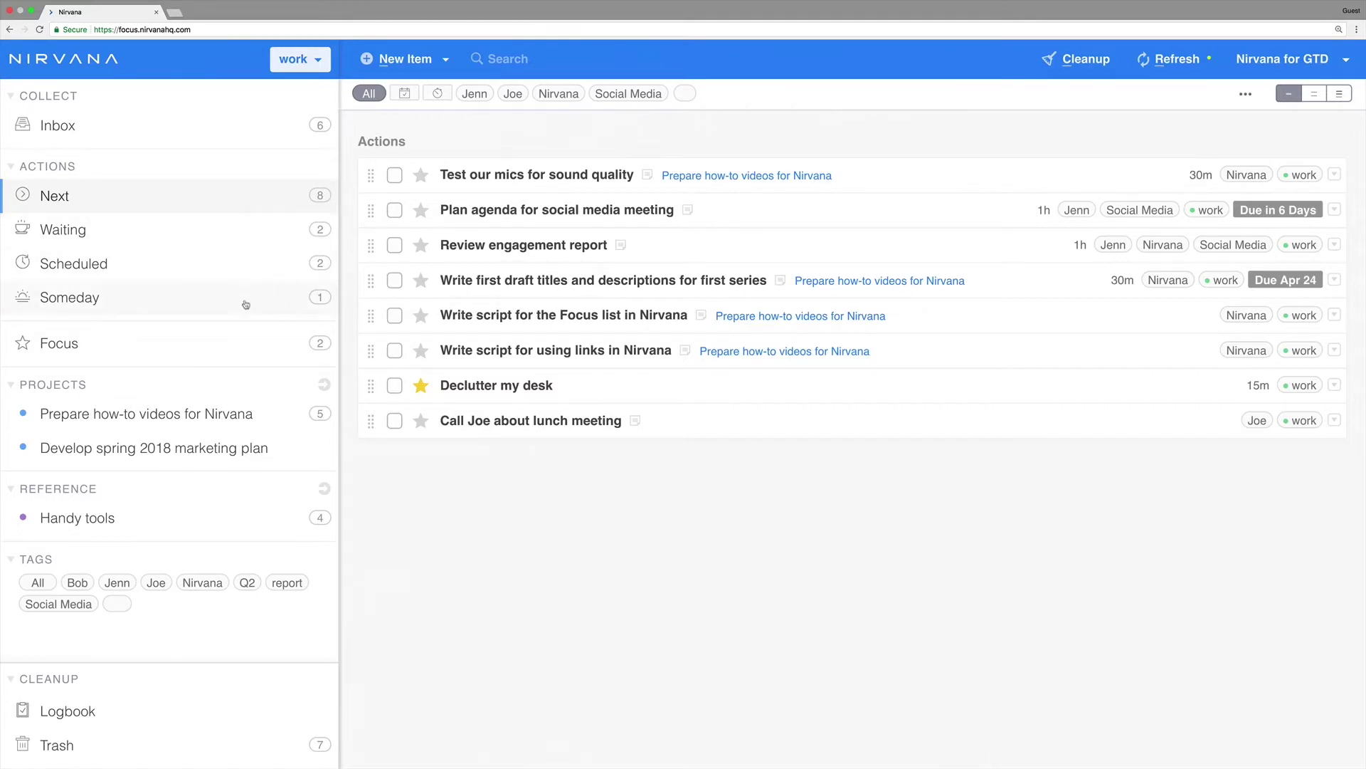
View the starred Focus list, then go back to the eight work actions in Next.
left_click(230, 340)
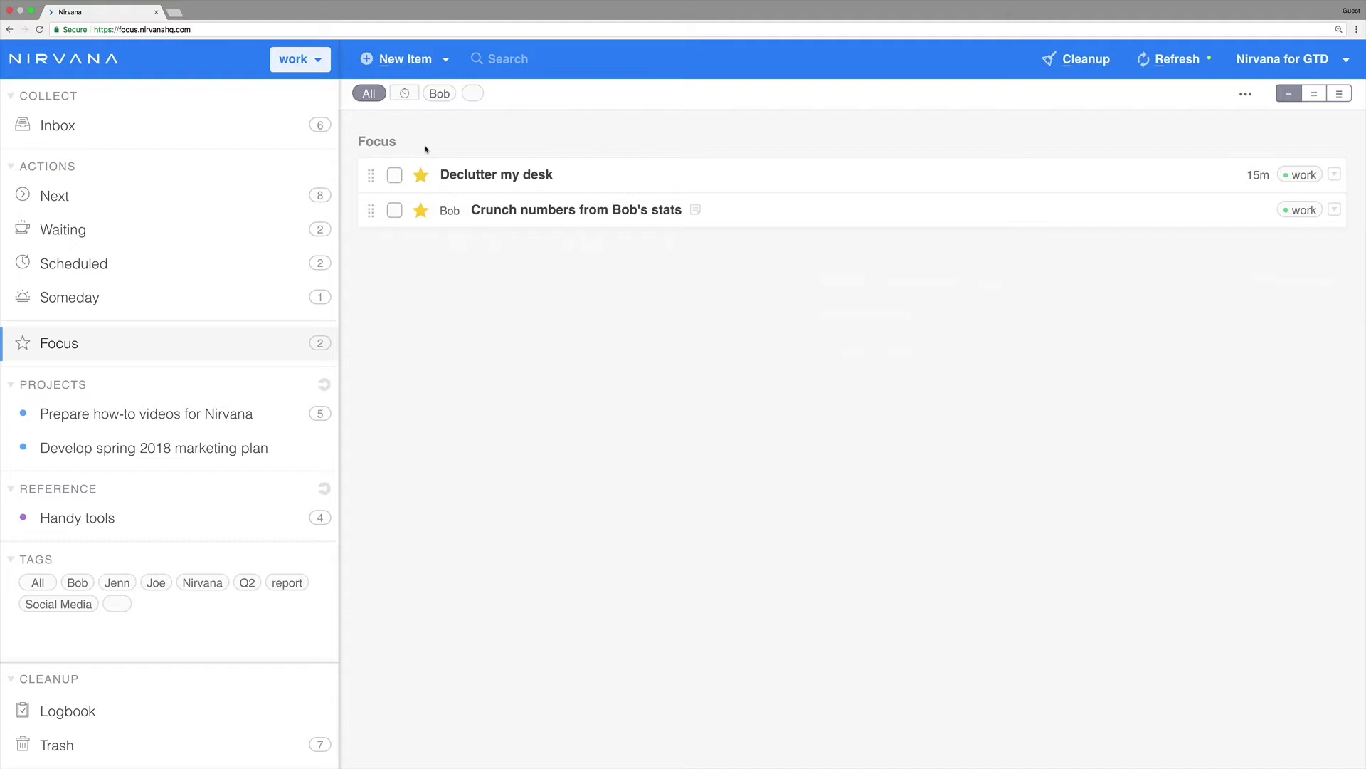
left_click(222, 197)
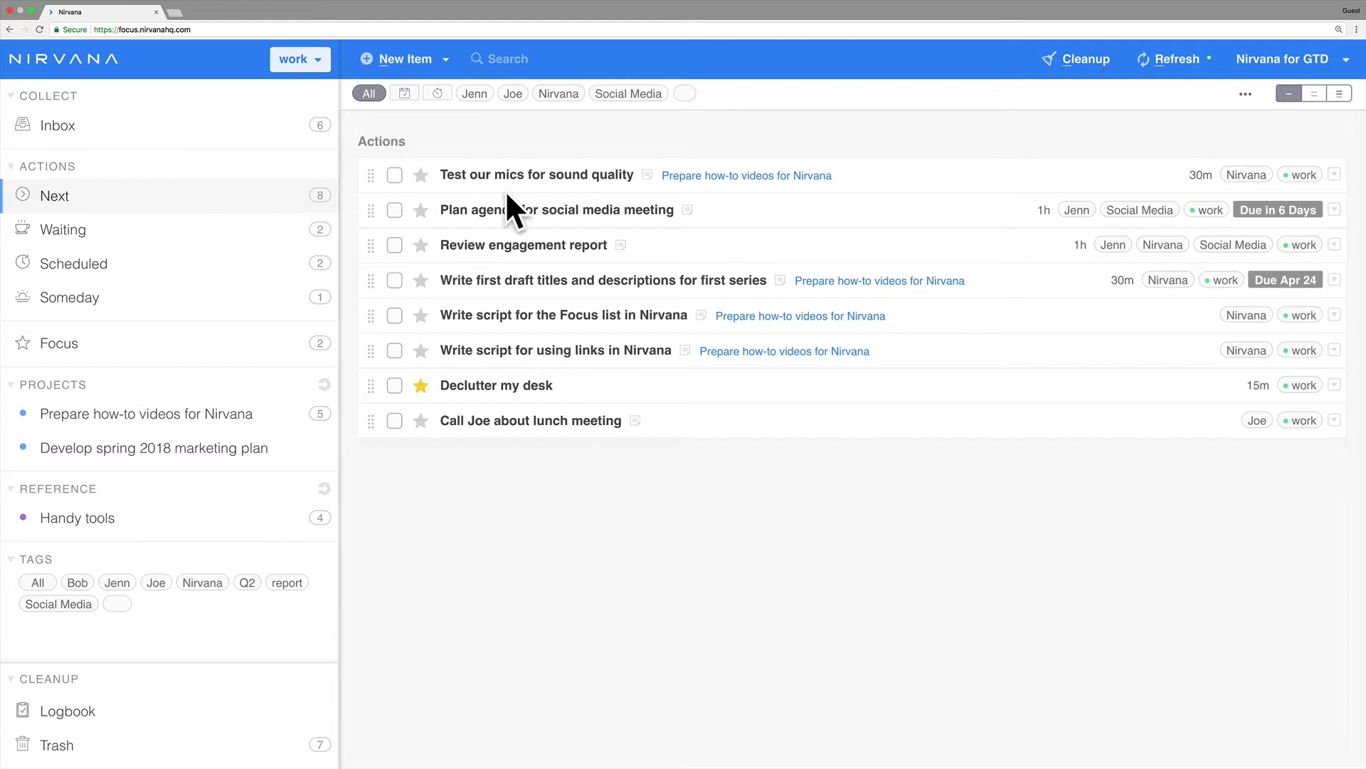
Make 'Test our mics for sound quality' due today, April 10, and check it in Focus.
left_click(1335, 175)
left_click(1295, 218)
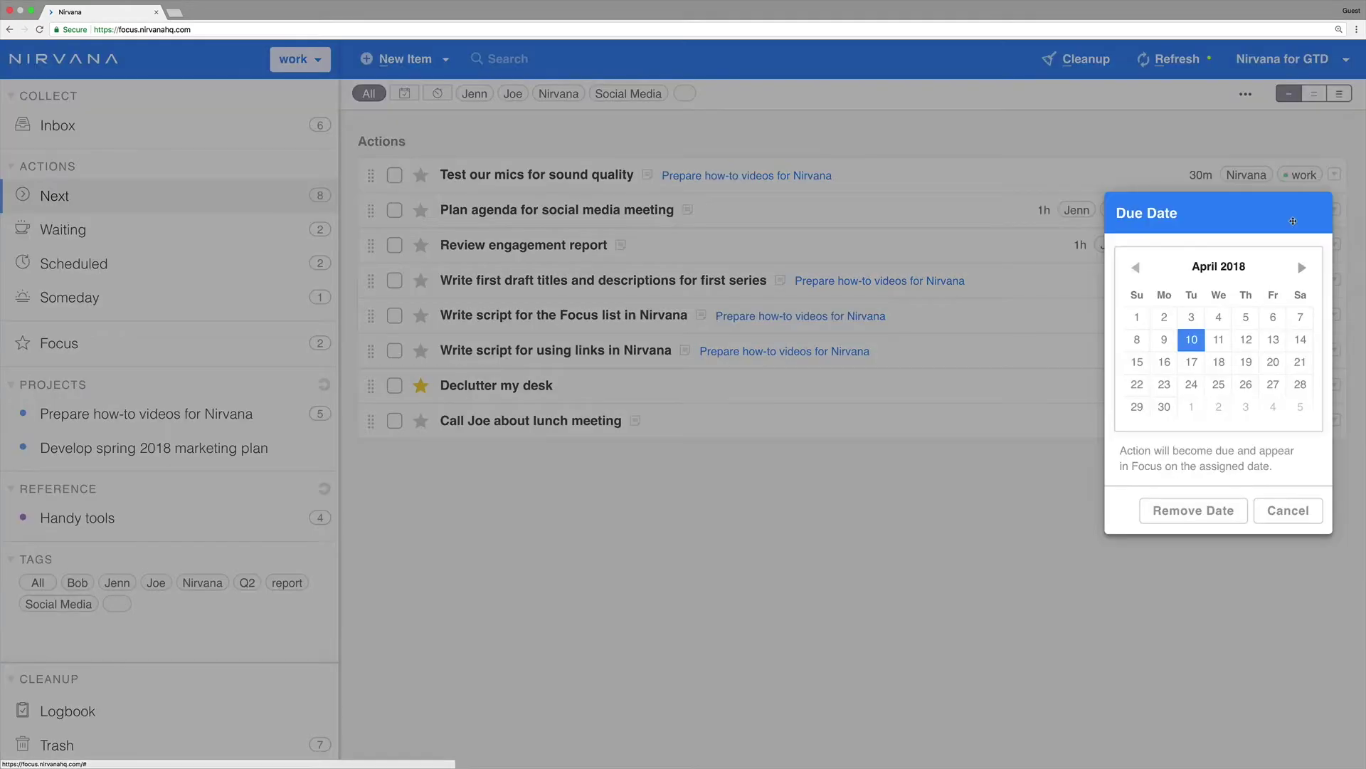
left_click(1191, 340)
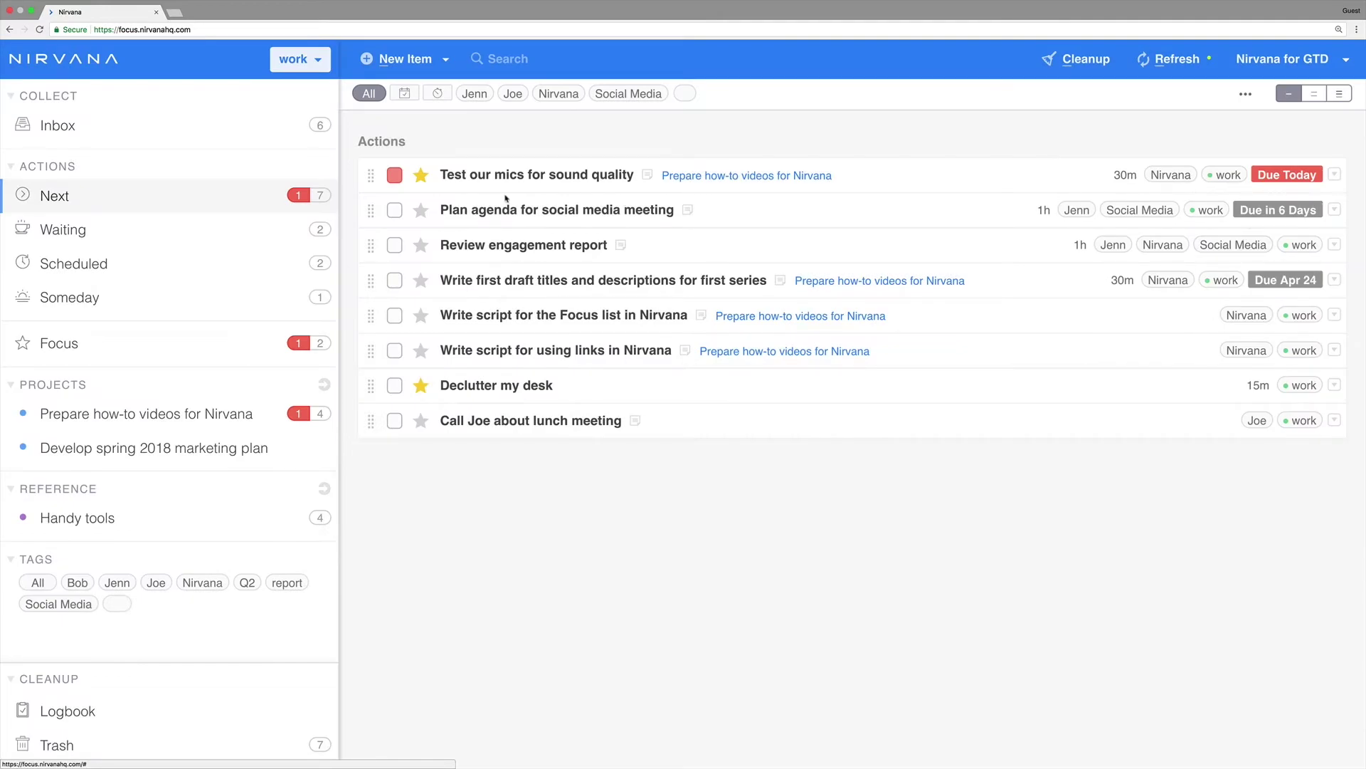
left_click(262, 339)
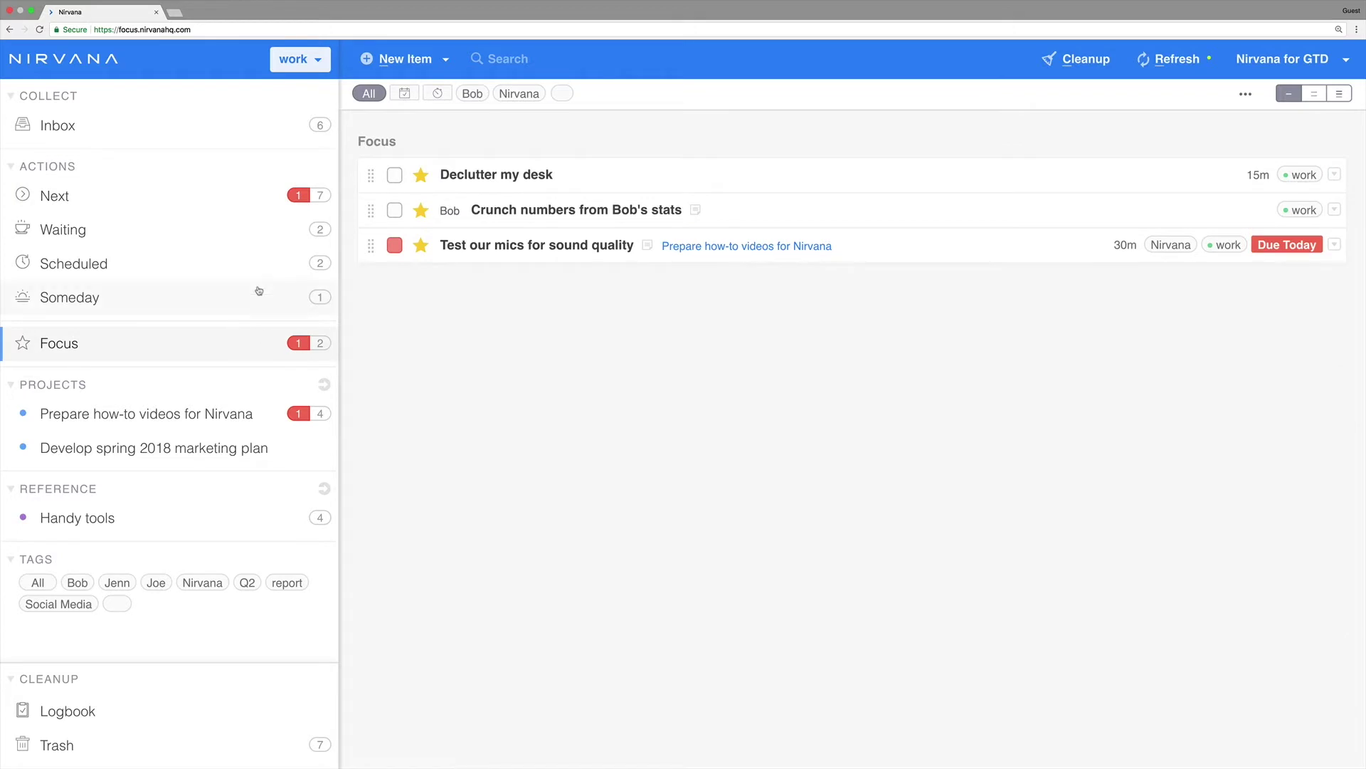
From Next, drag 'Review engagement report' onto Focus and view the five starred actions.
left_click(251, 201)
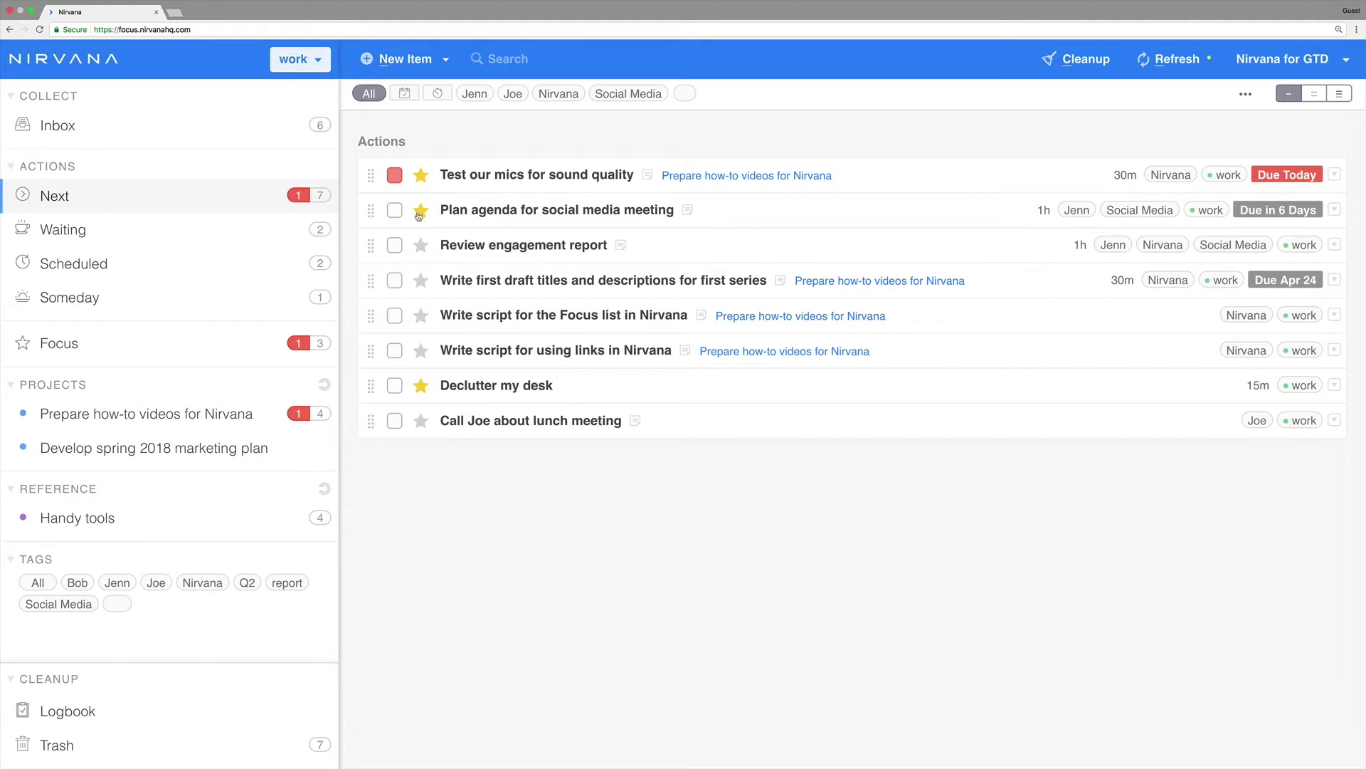
left_click_drag(366, 246, 227, 349)
left_click(227, 348)
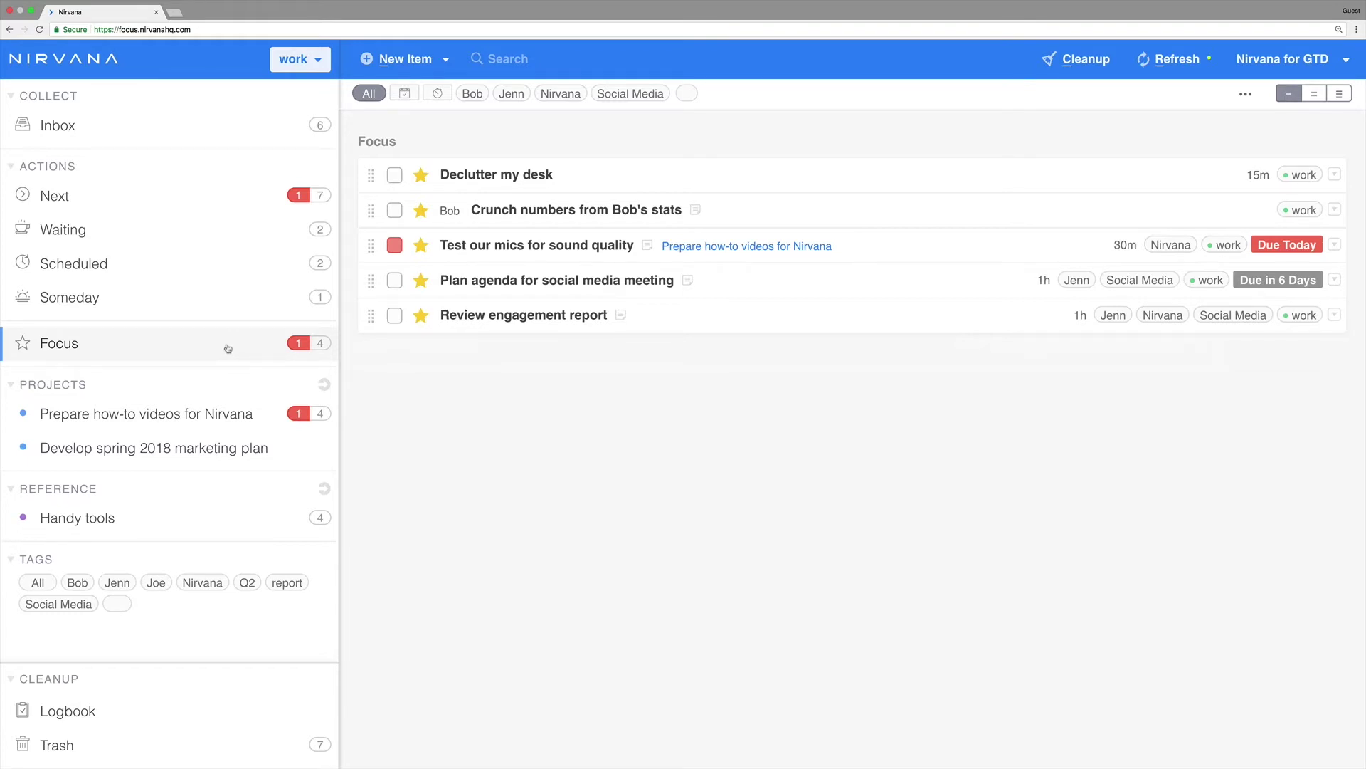
left_click(243, 199)
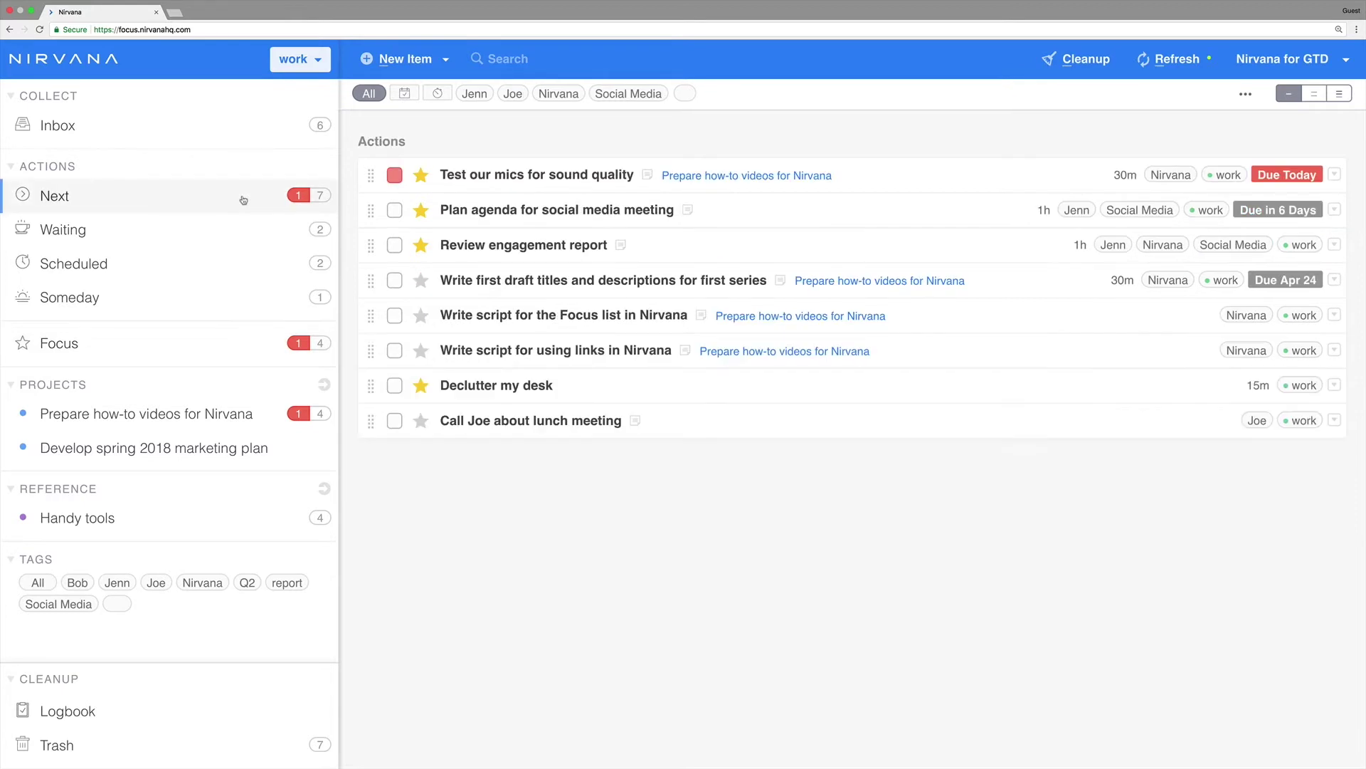
left_click(236, 230)
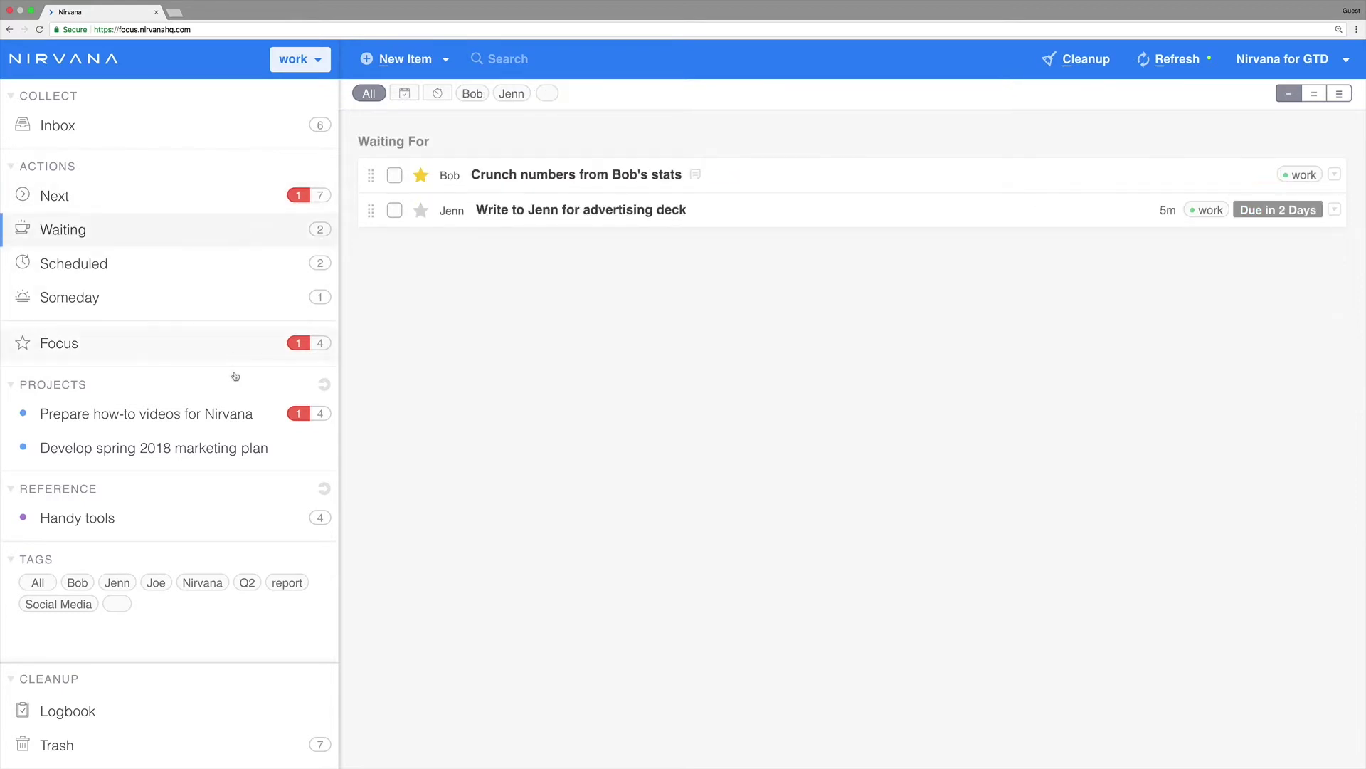
left_click(235, 412)
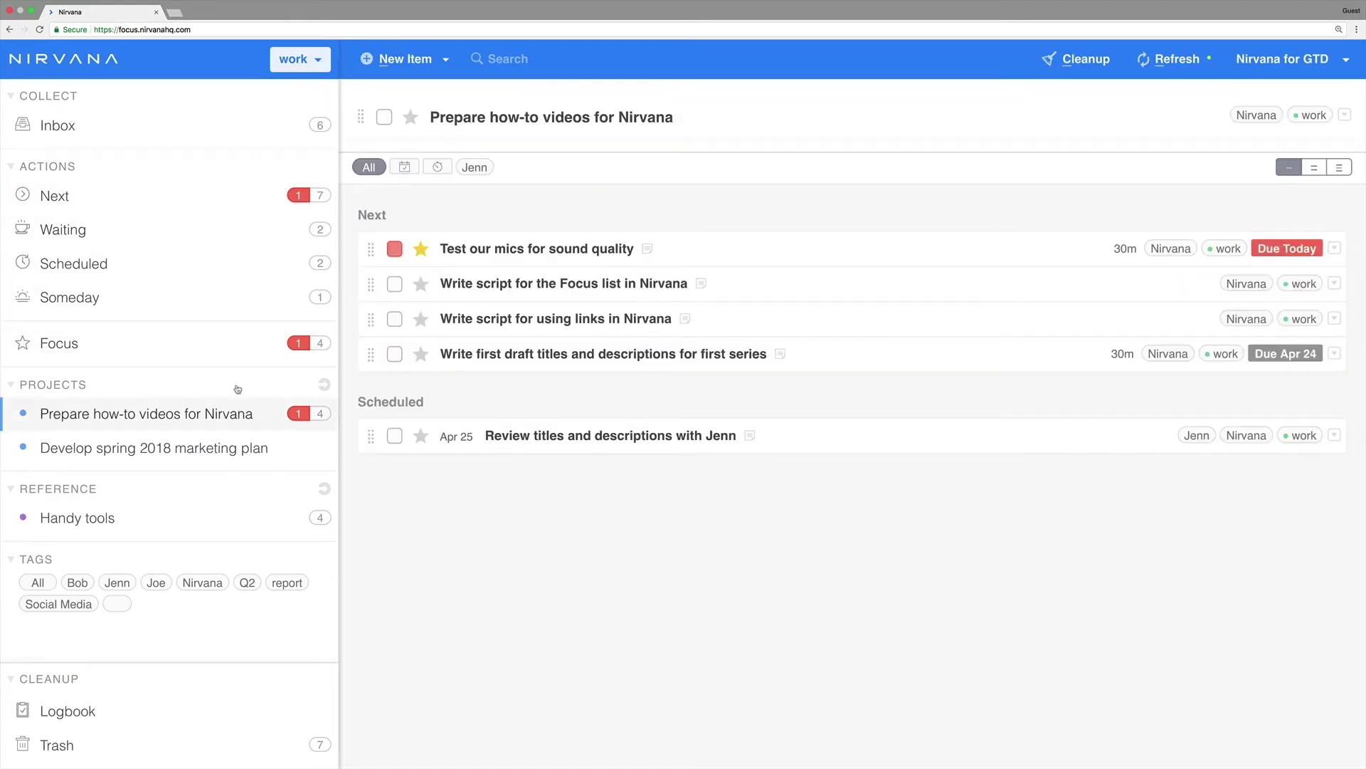
left_click(238, 356)
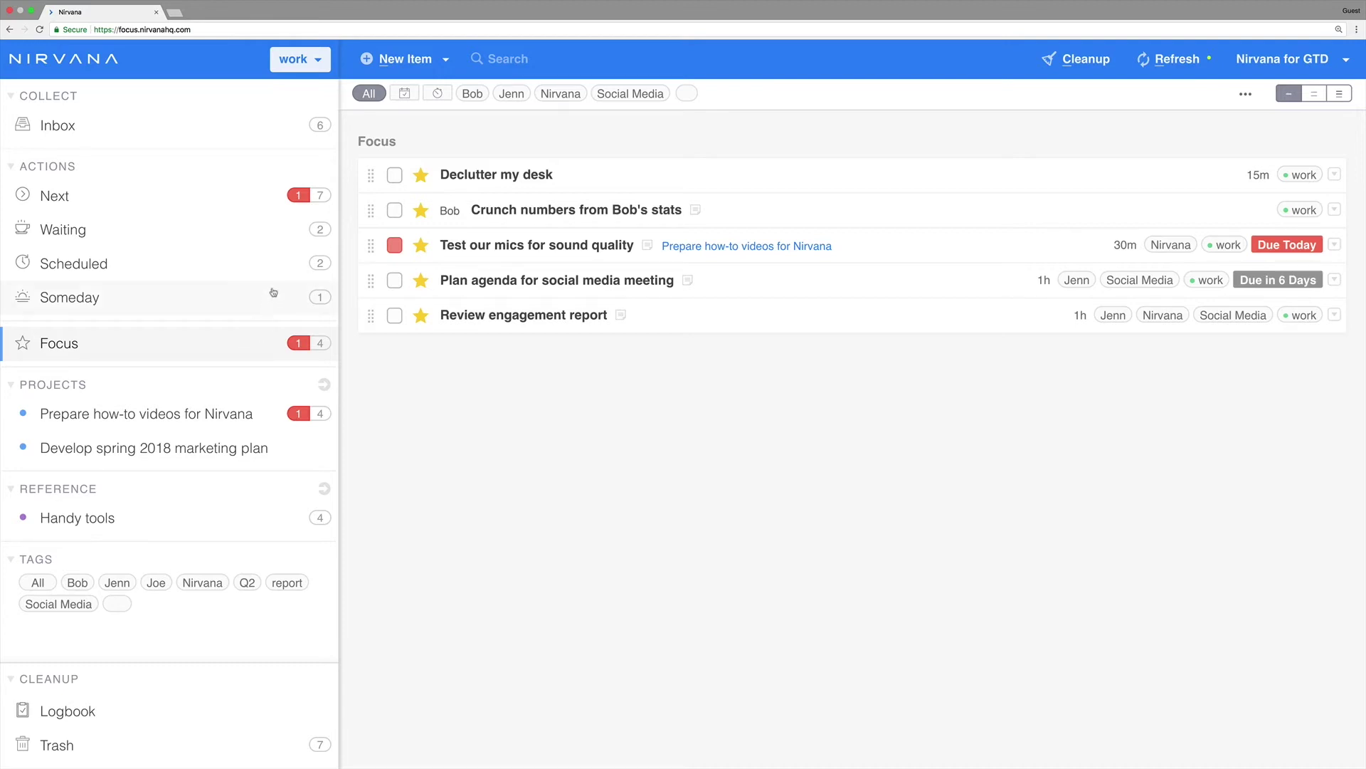
In Next, switch the area filter to All Areas, then back to work.
left_click(257, 199)
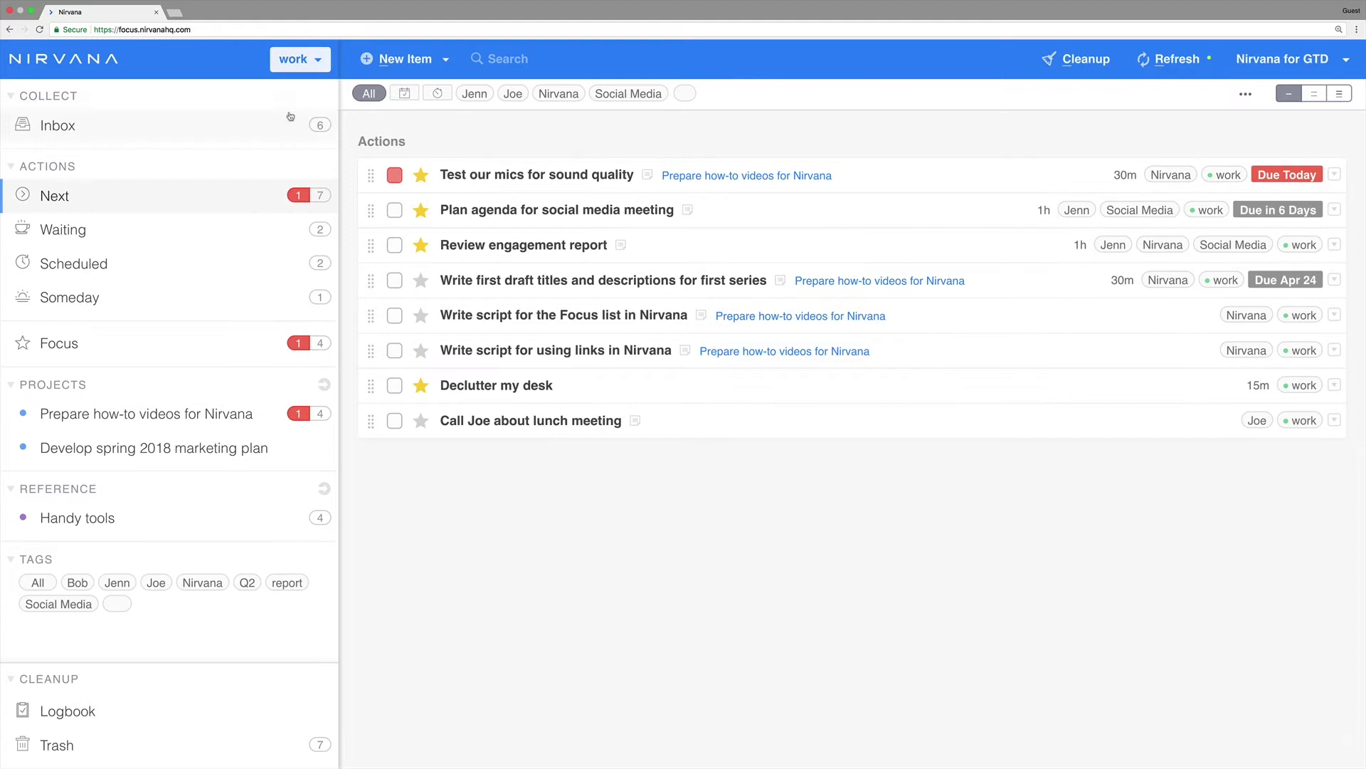
left_click(299, 61)
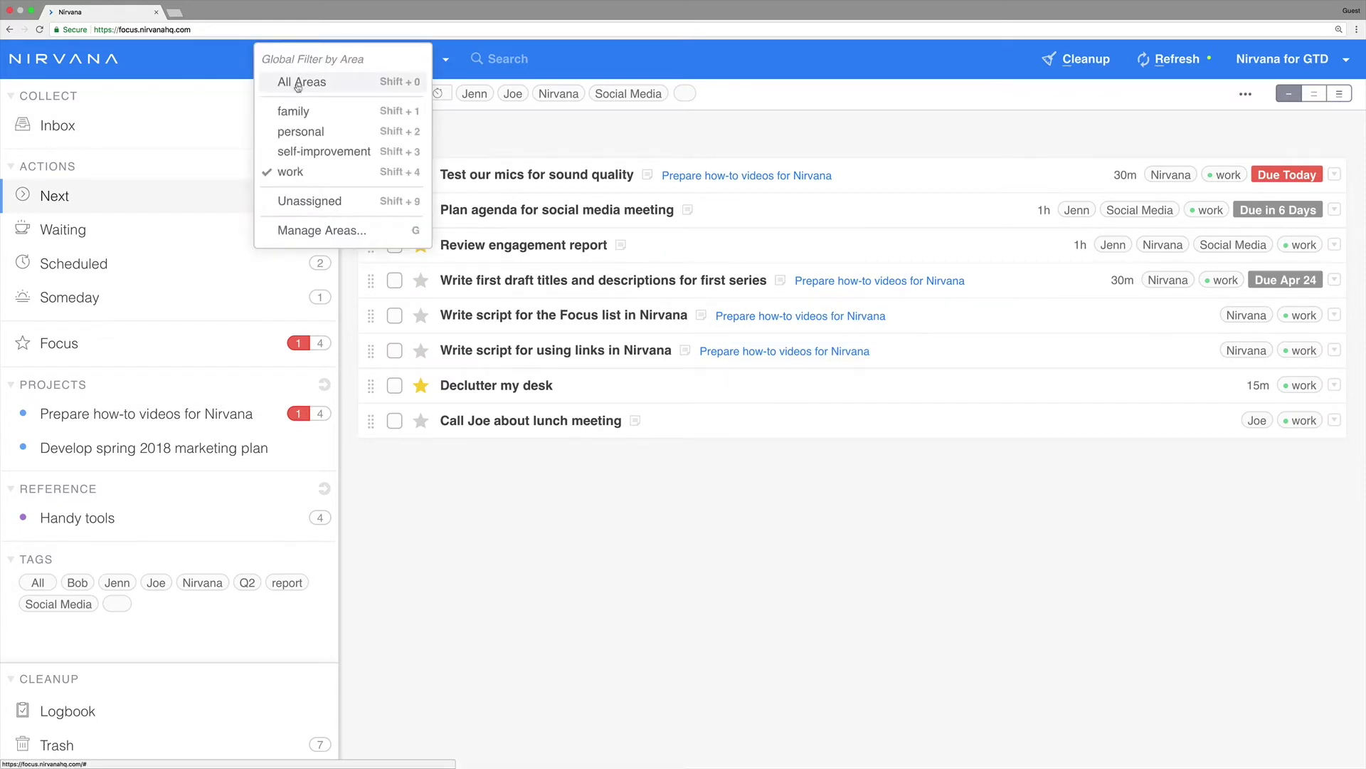
left_click(298, 84)
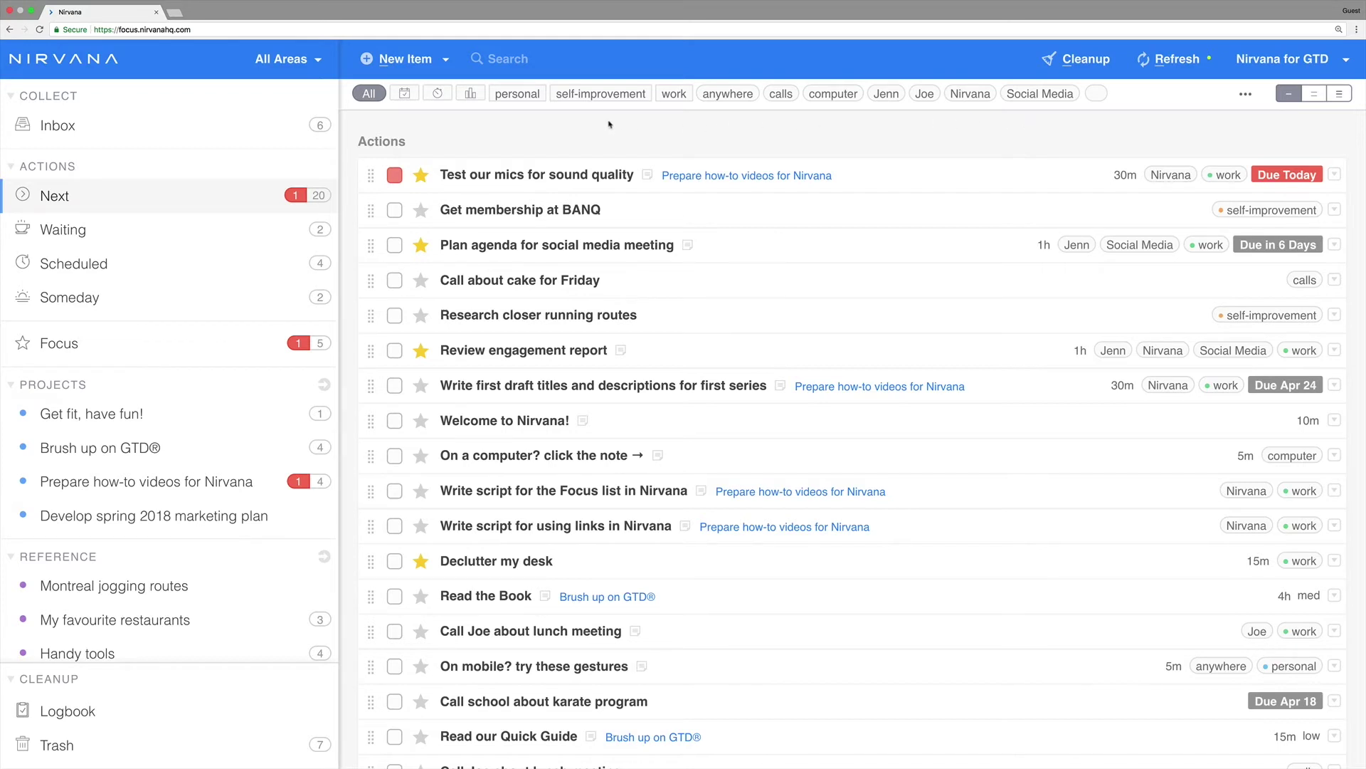
left_click(289, 60)
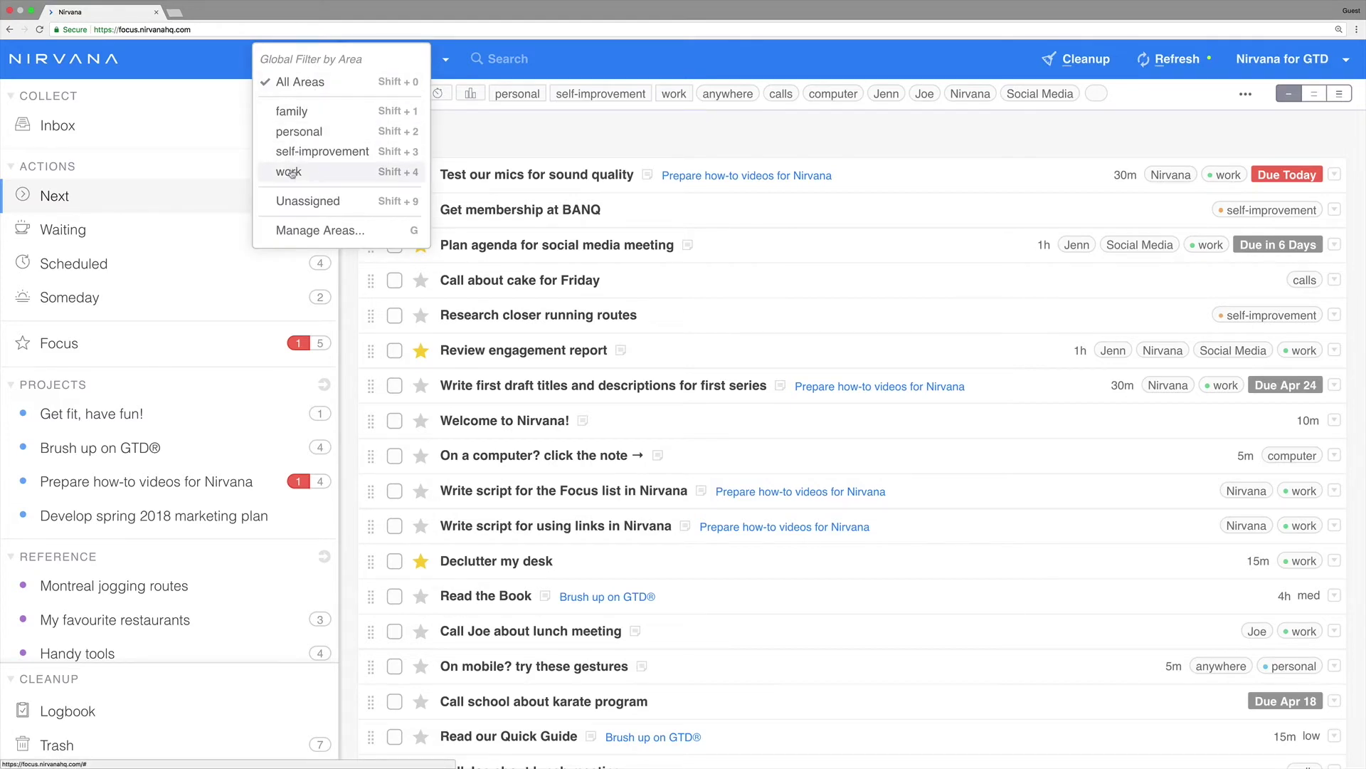
left_click(292, 172)
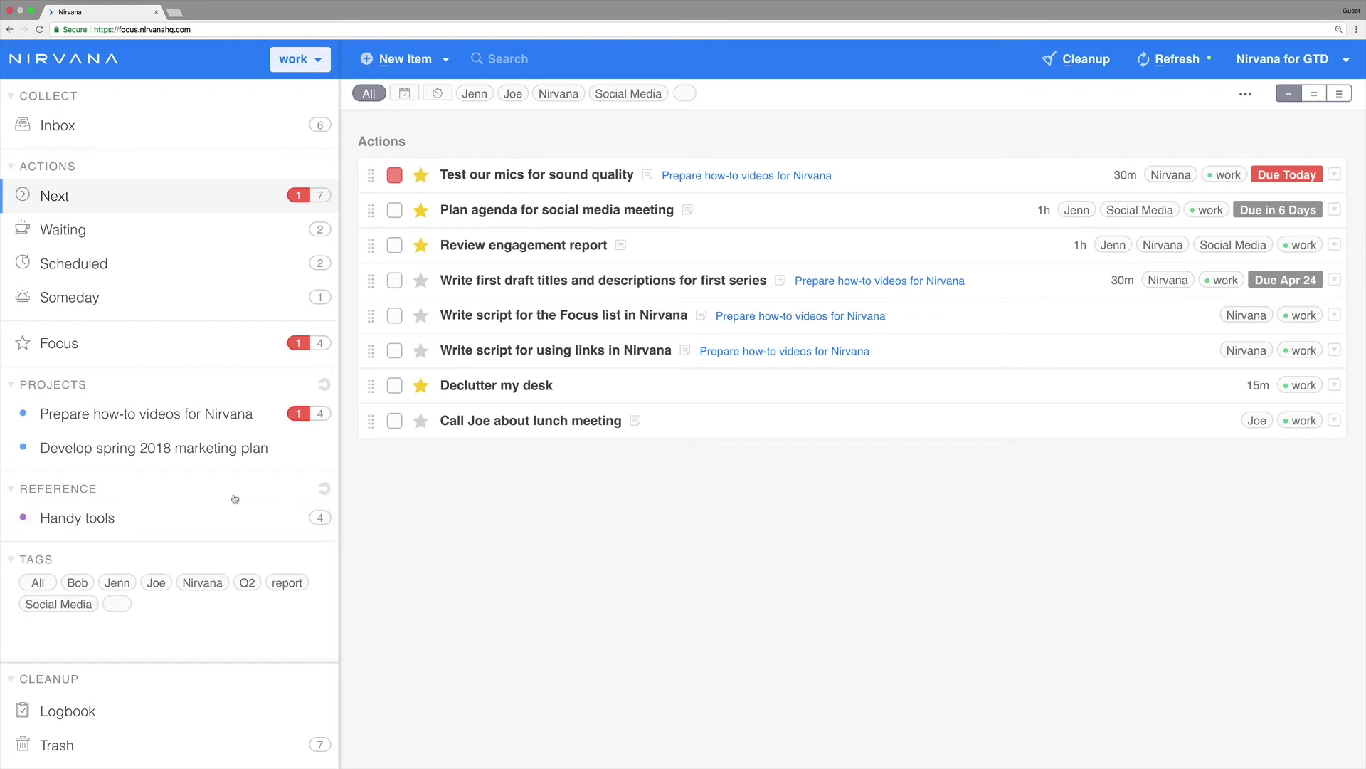
Filter Focus to 30m and due items, leaving only 'Test our mics for sound quality'.
left_click(242, 358)
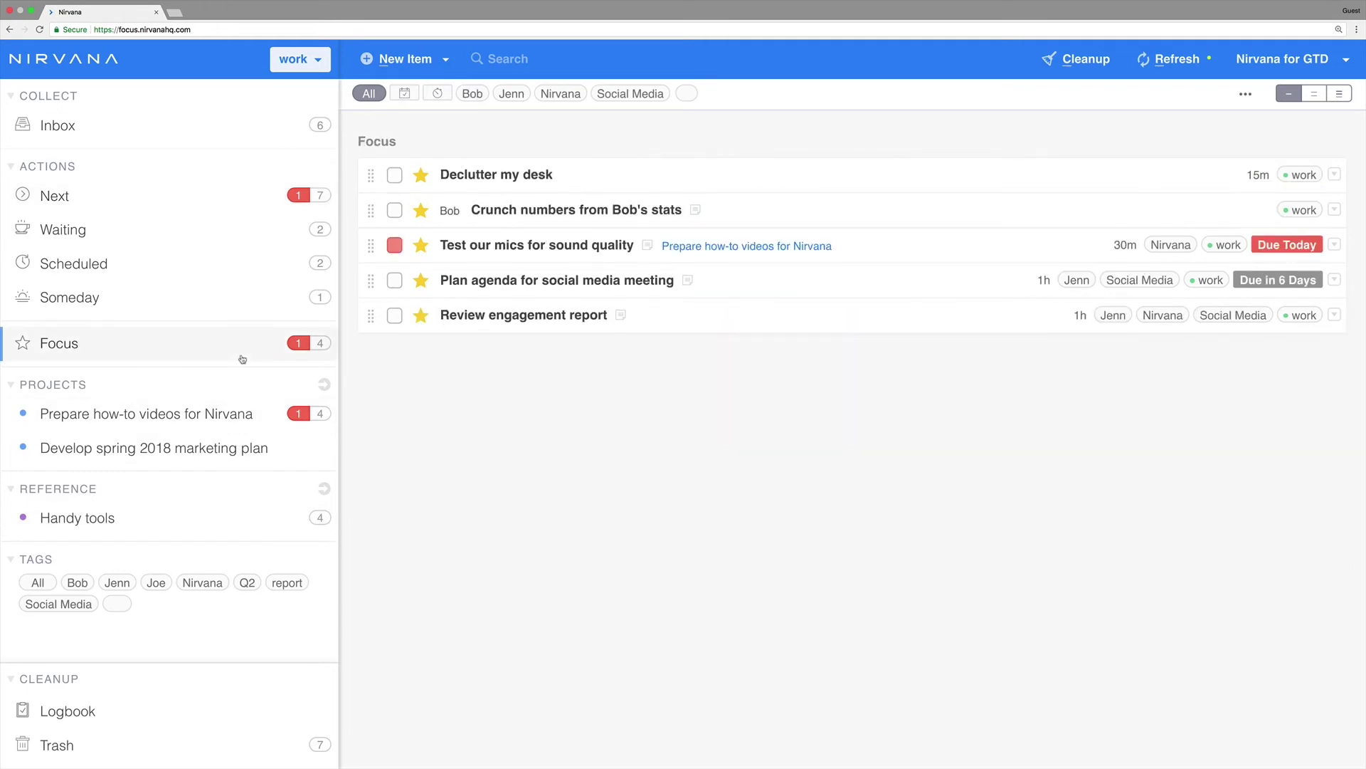
left_click(438, 94)
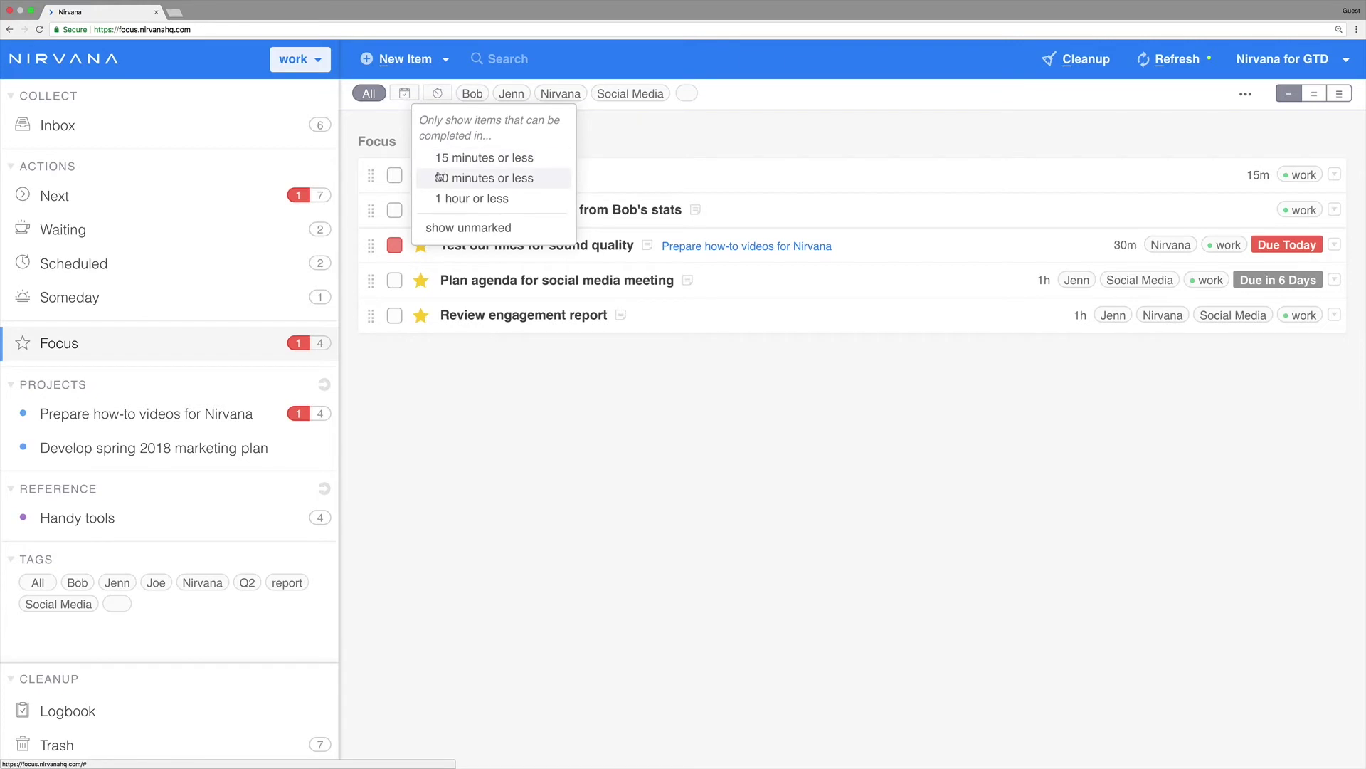
left_click(440, 177)
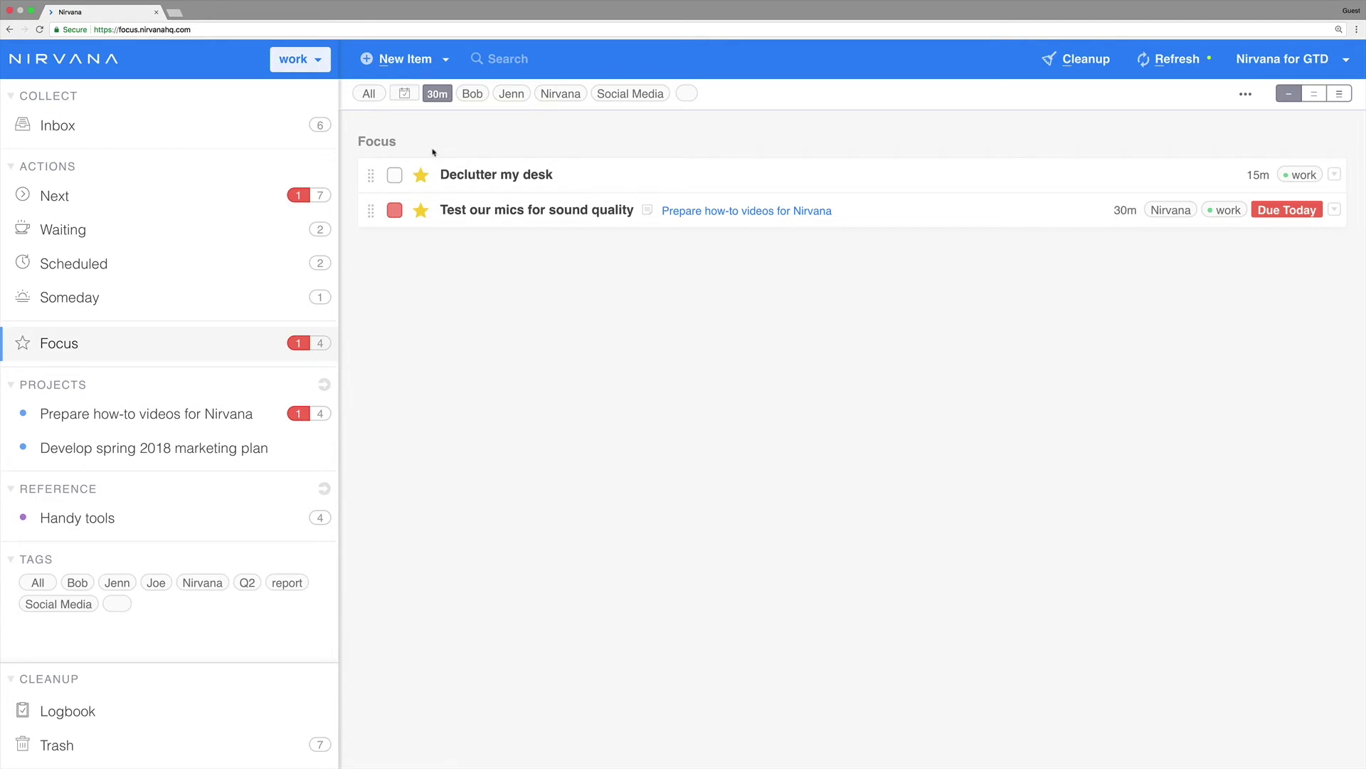
left_click(416, 96)
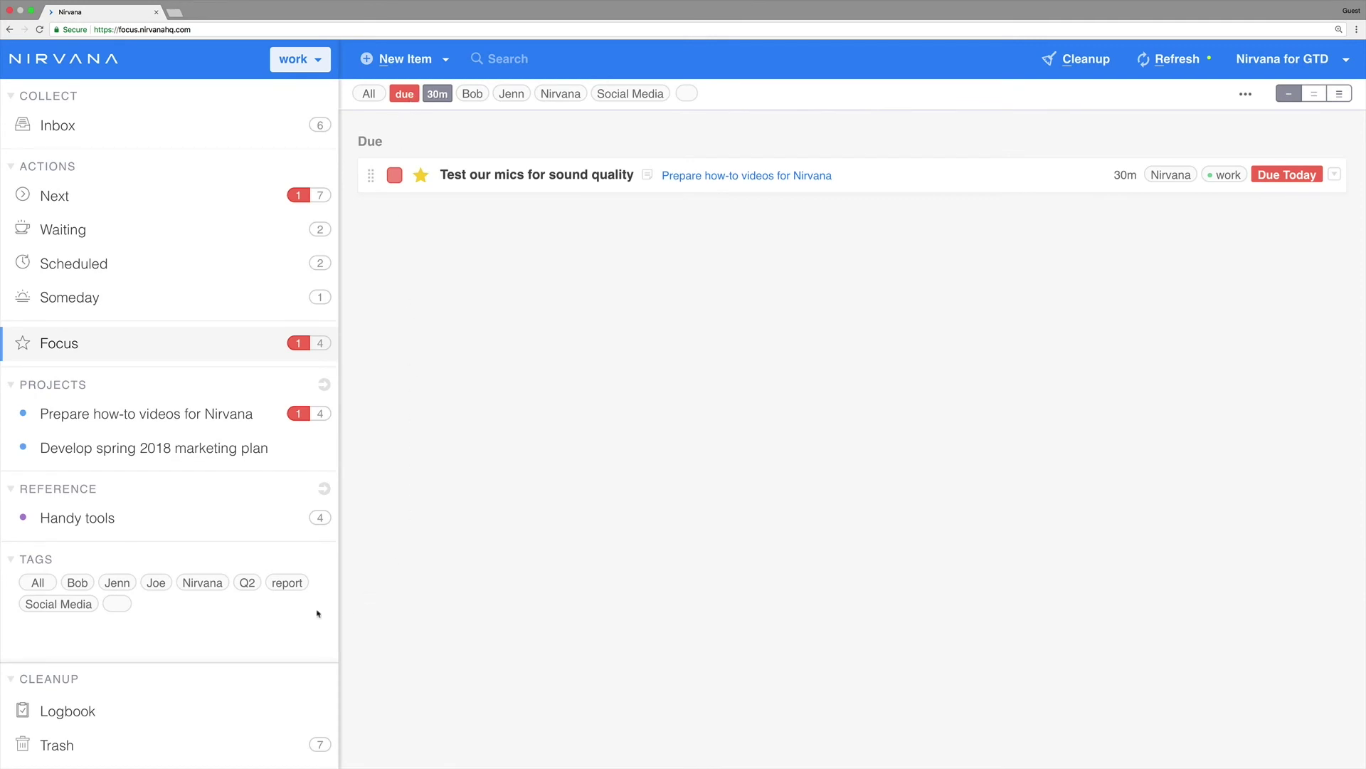
Try the Jenn, Social Media and untagged filters, then reset the tag filter to All.
left_click(109, 587)
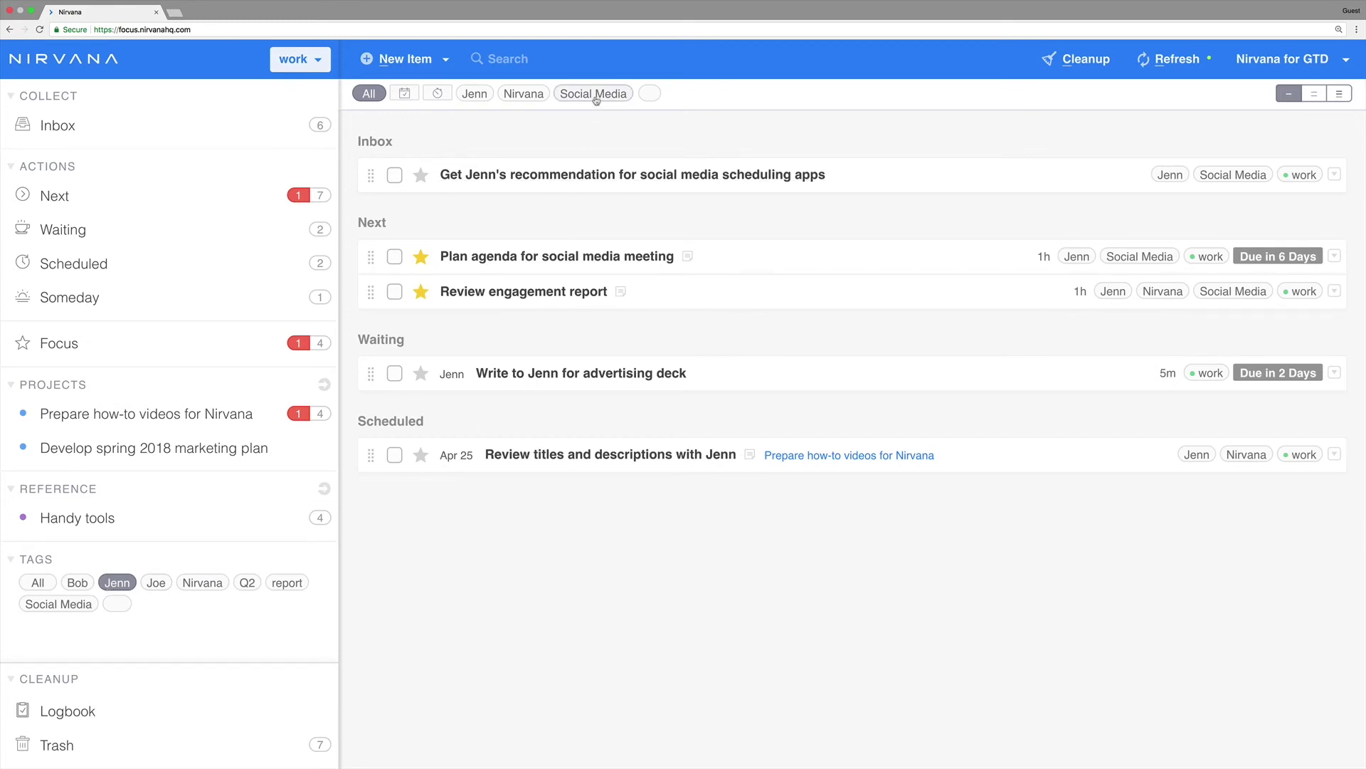
left_click(595, 94)
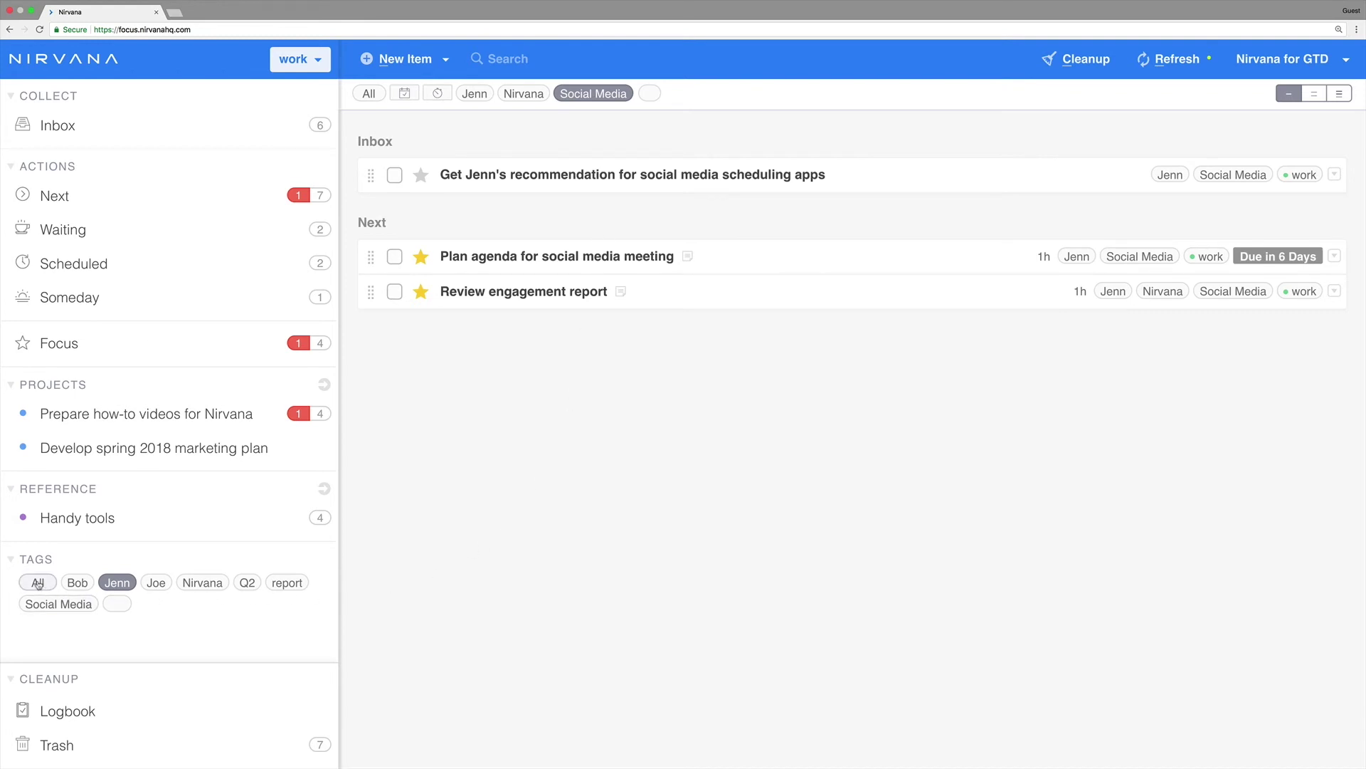
left_click(37, 583)
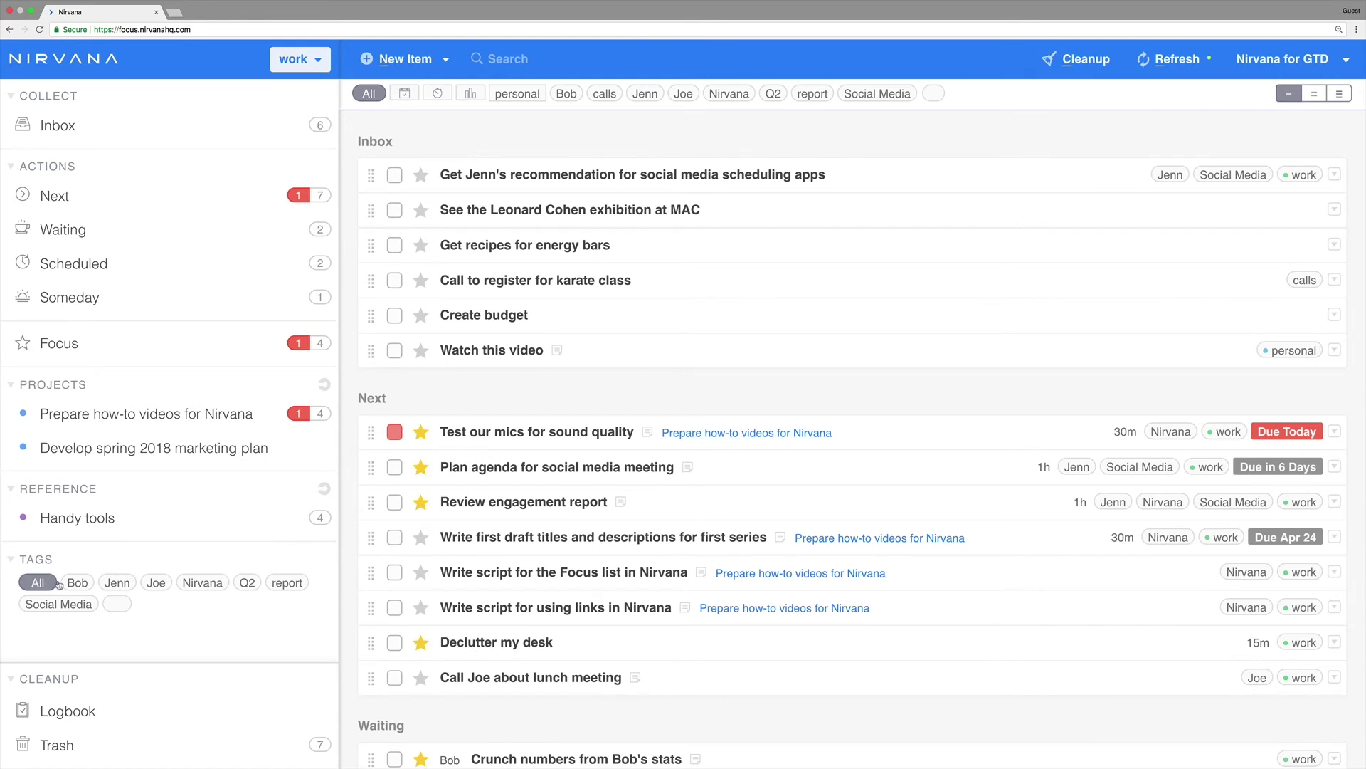
left_click(117, 605)
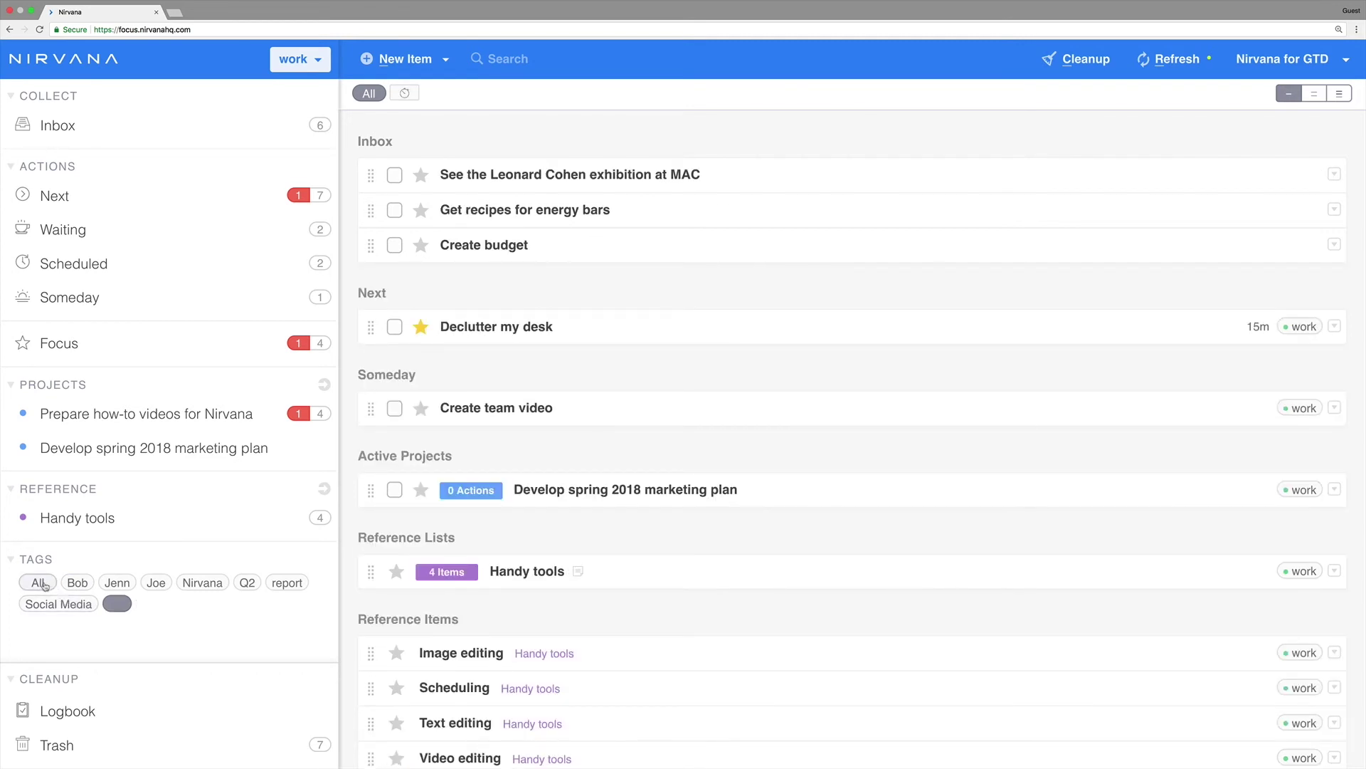
left_click(43, 584)
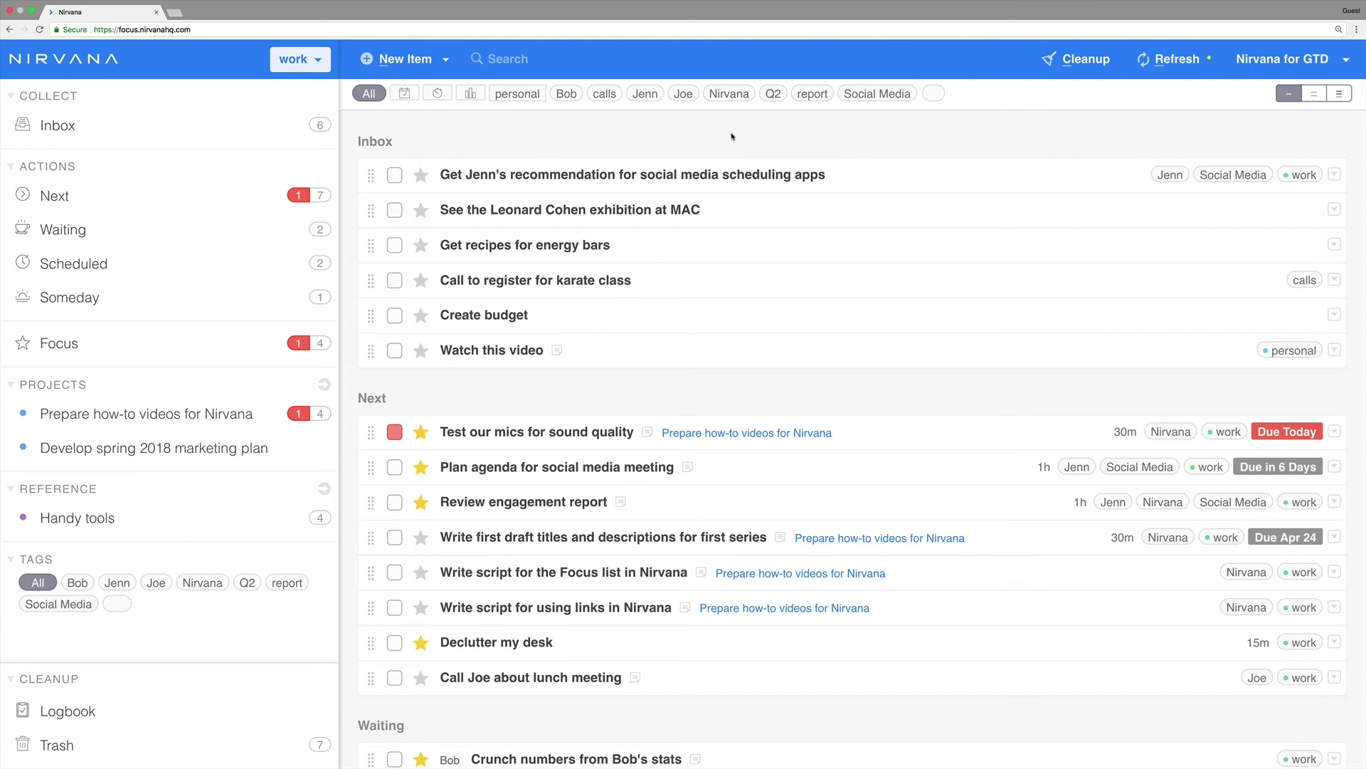
Combine the Nirvana and Social Media tag filters to isolate 'Review engagement report'.
left_click(729, 94)
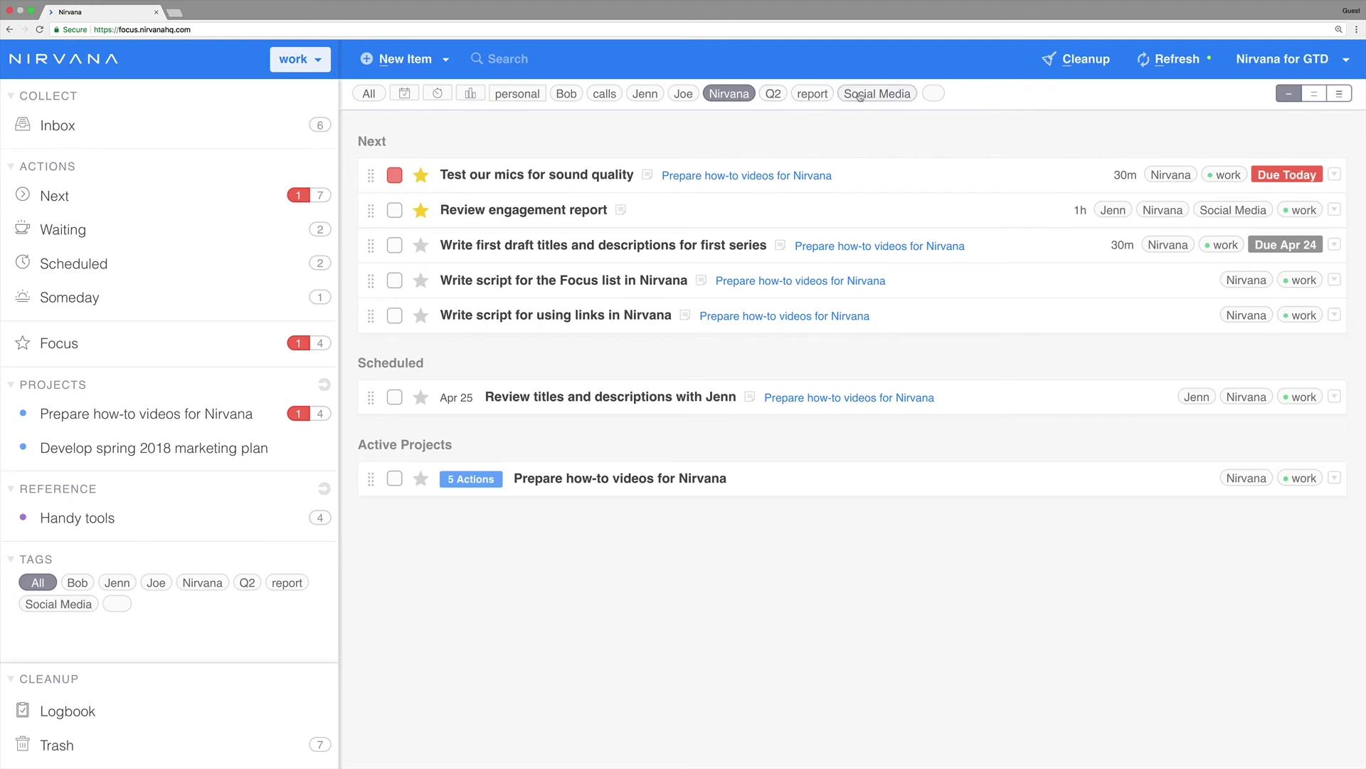
left_click(866, 95)
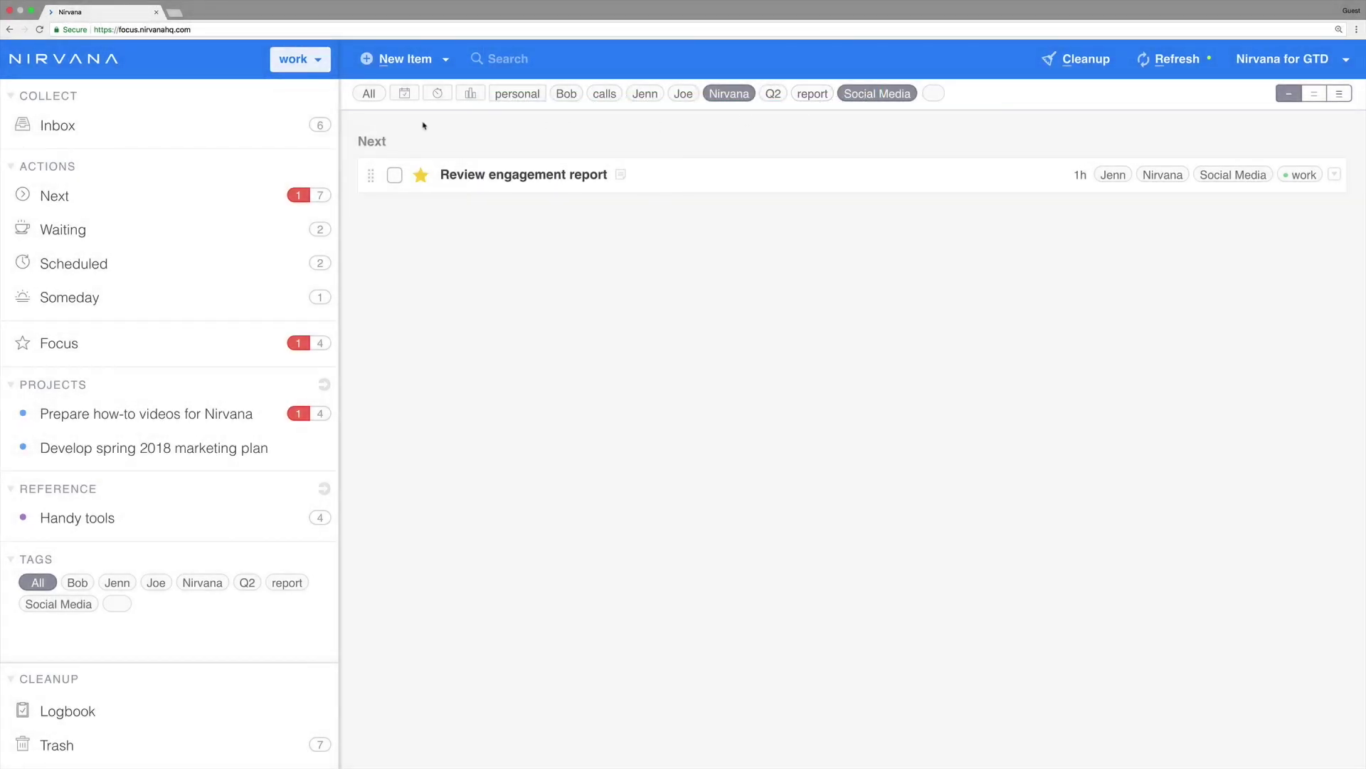
View the Inbox under All Areas with personal, work and calls tags, then return to work.
left_click(292, 128)
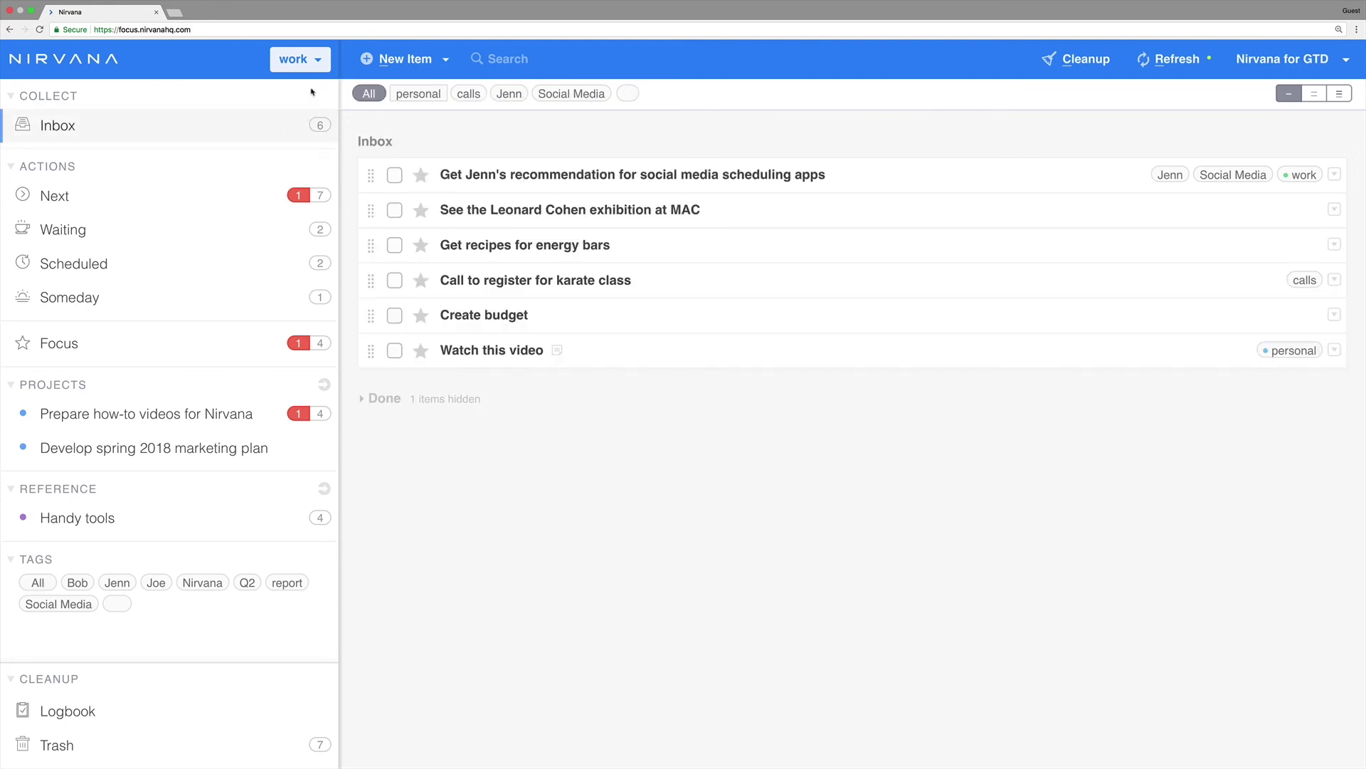
left_click(318, 64)
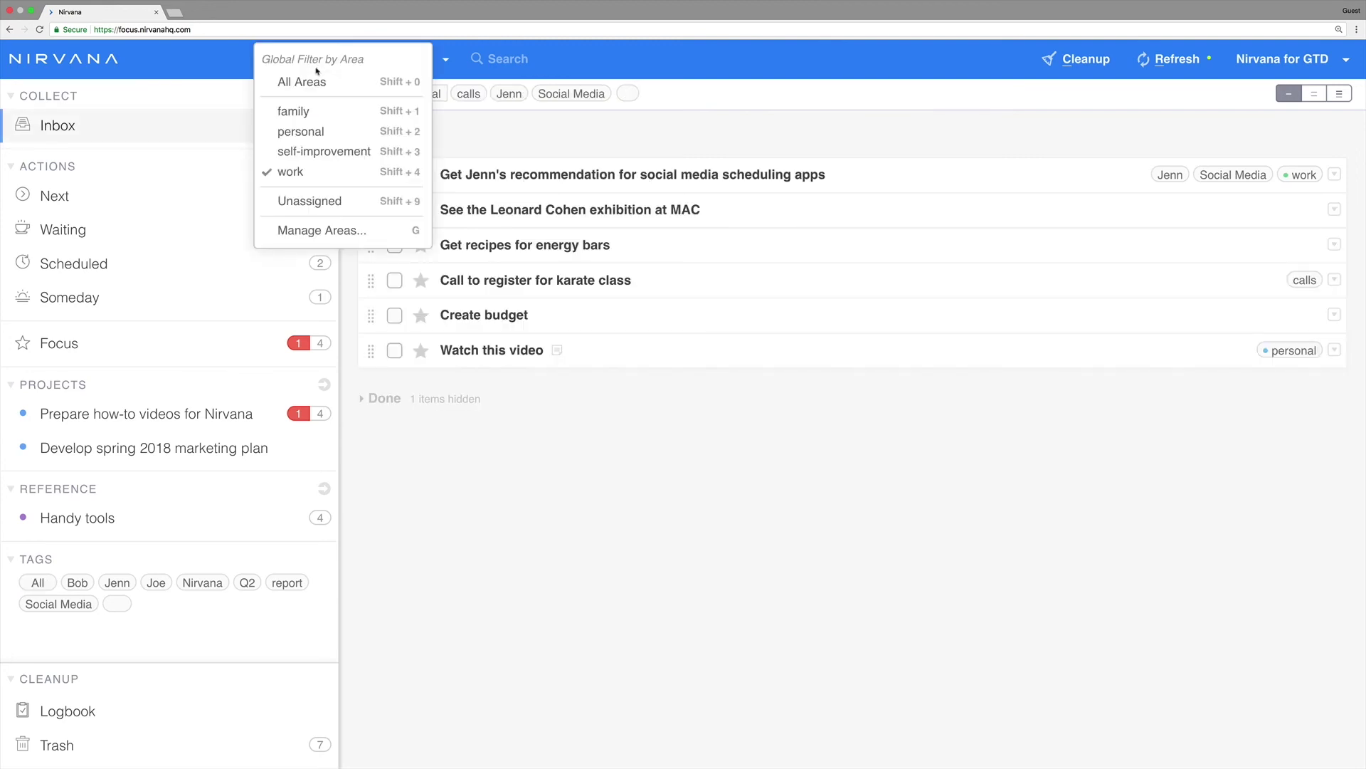
left_click(312, 85)
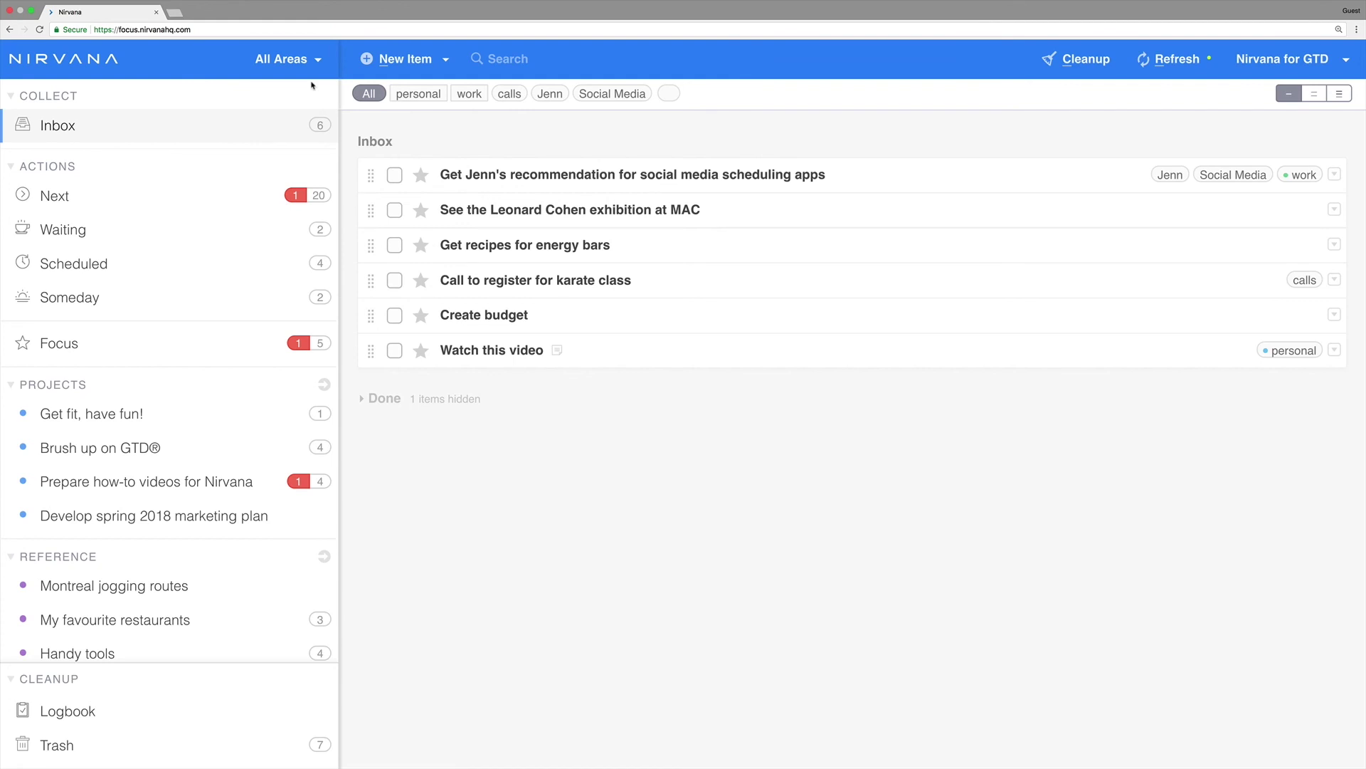
left_click(427, 91)
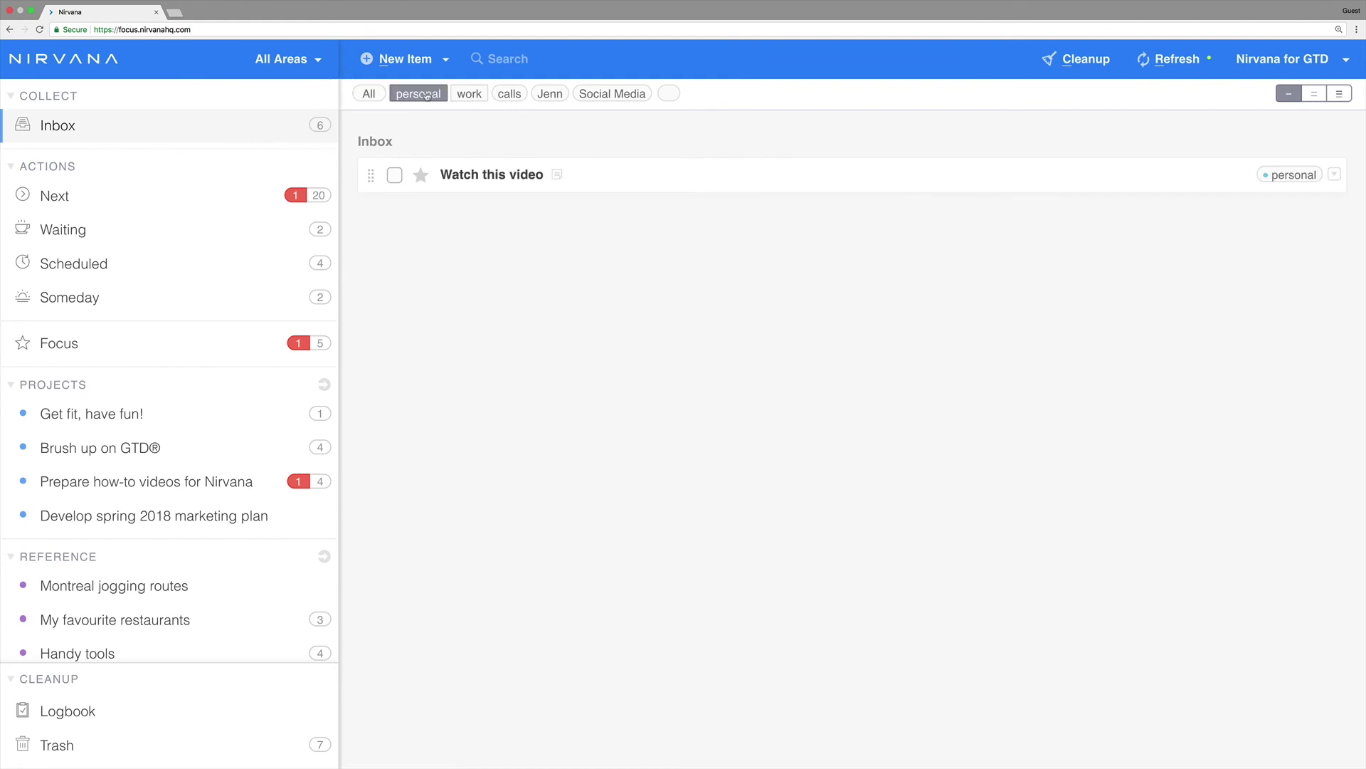
left_click(468, 94)
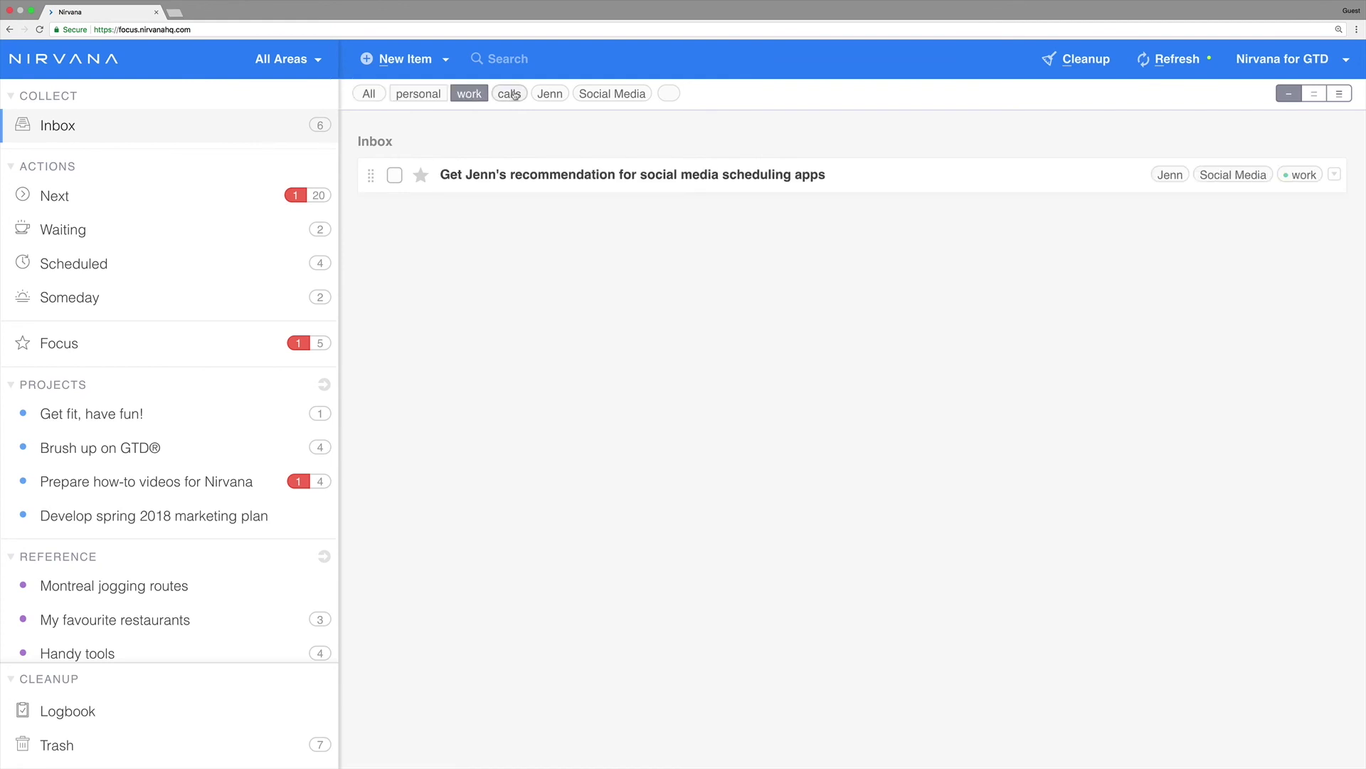
left_click(511, 94)
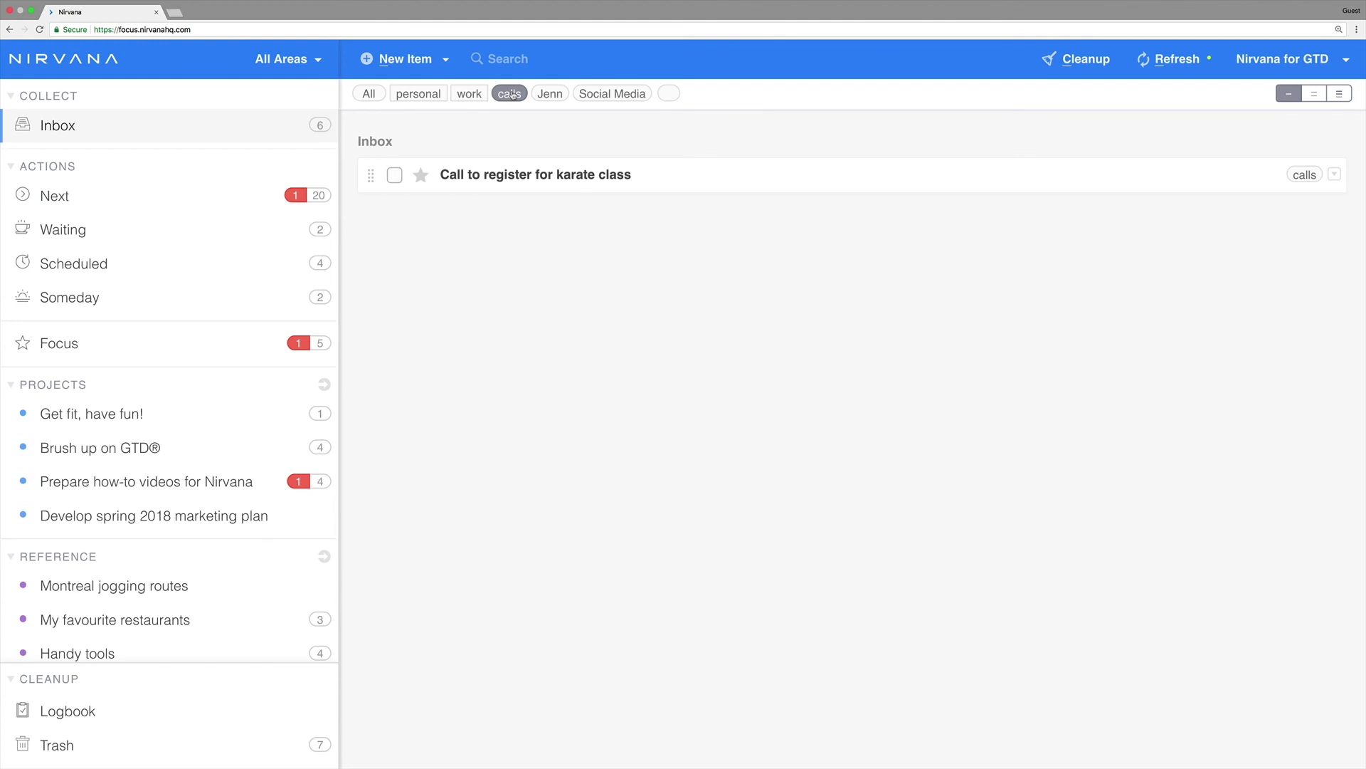
left_click(307, 62)
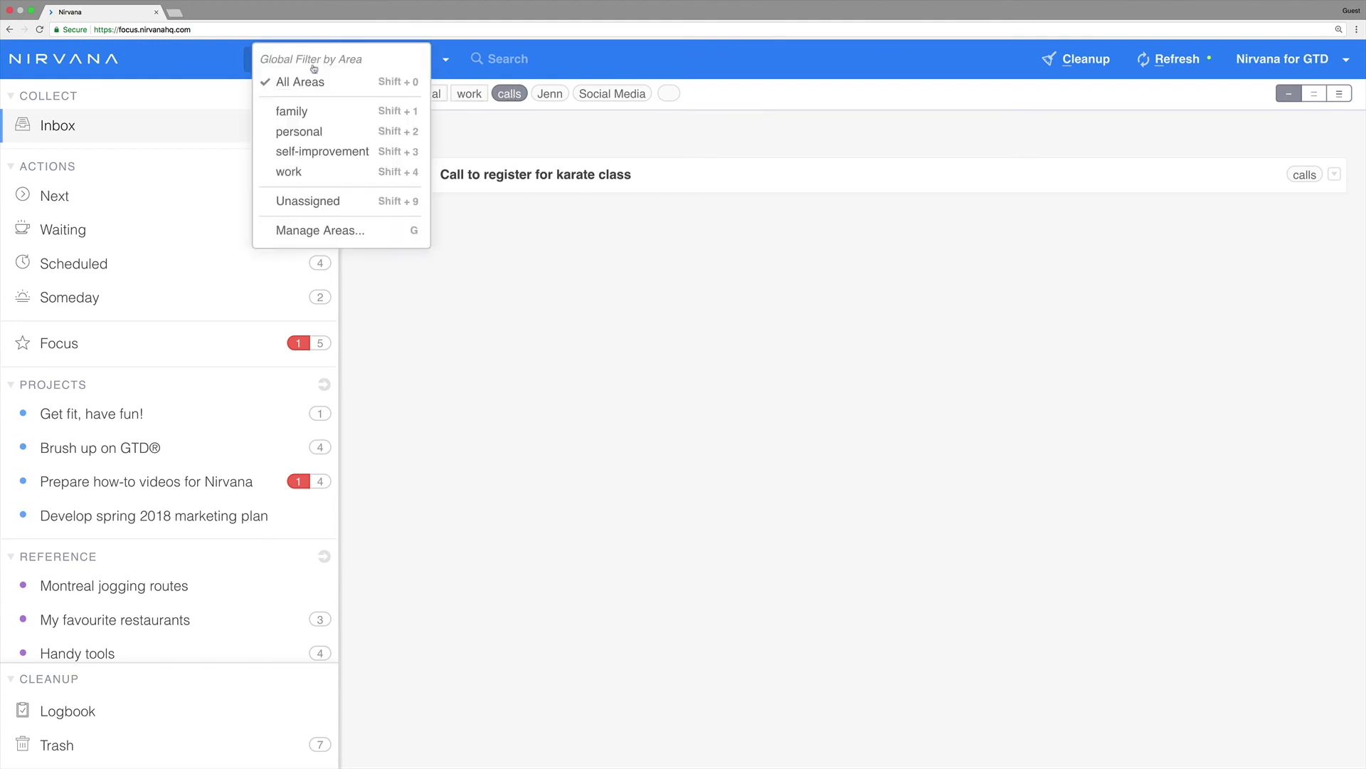
left_click(310, 173)
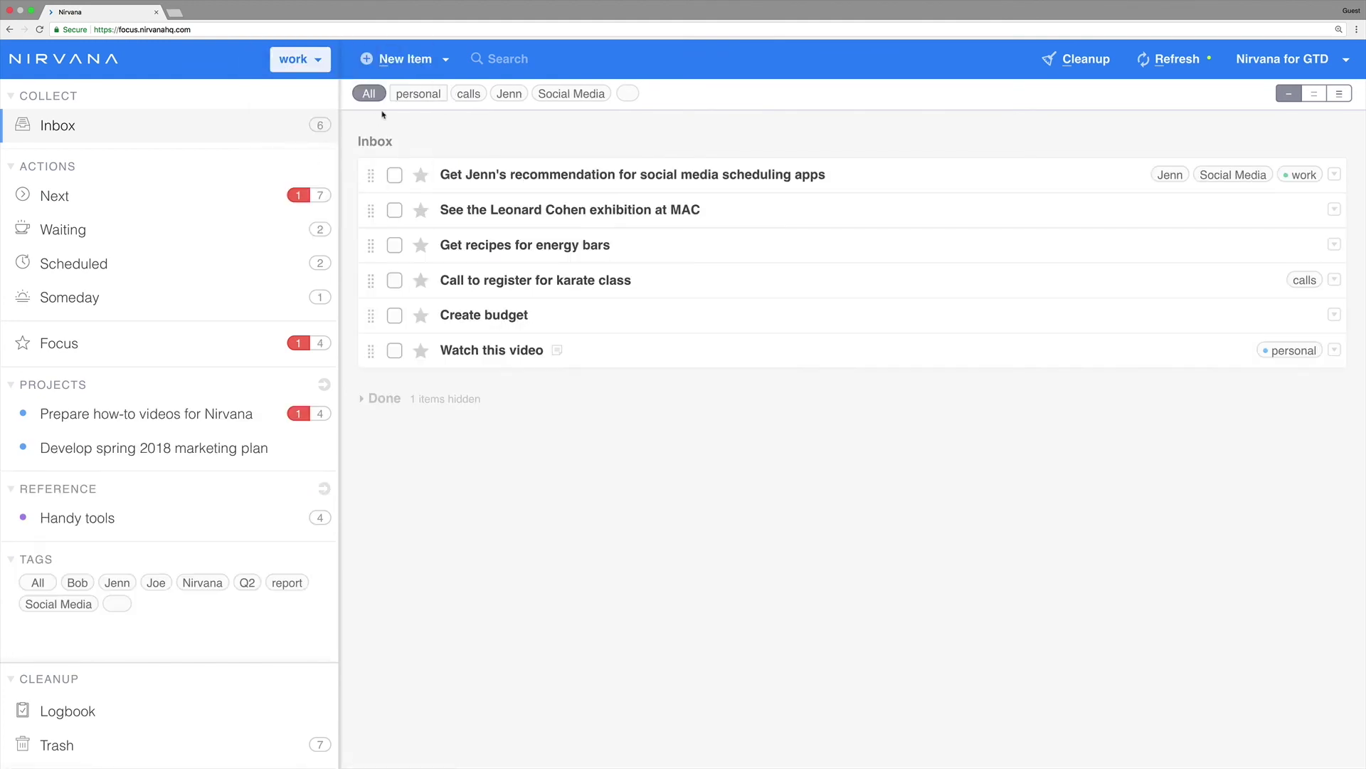
Search for 'video' narrowed to Social Media, then return to the Focus list.
left_click(477, 61)
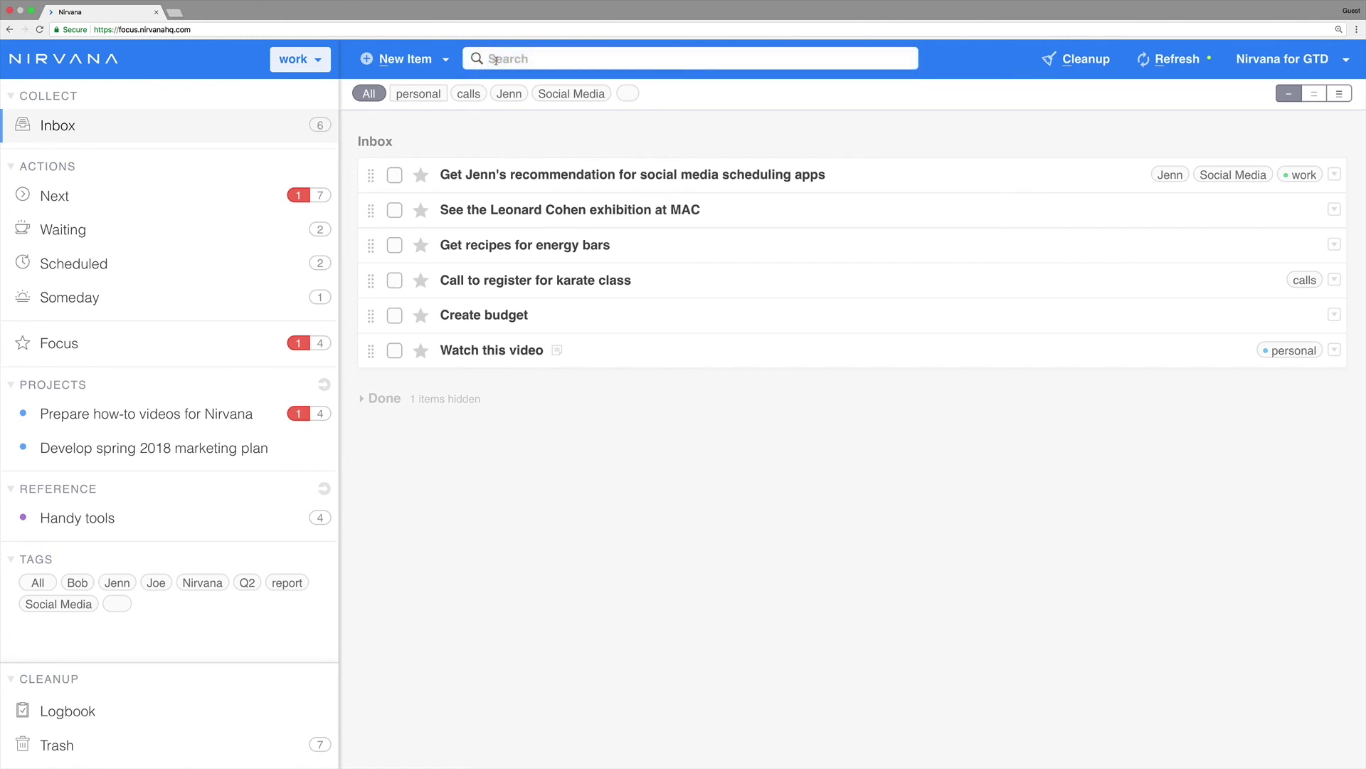
type("video")
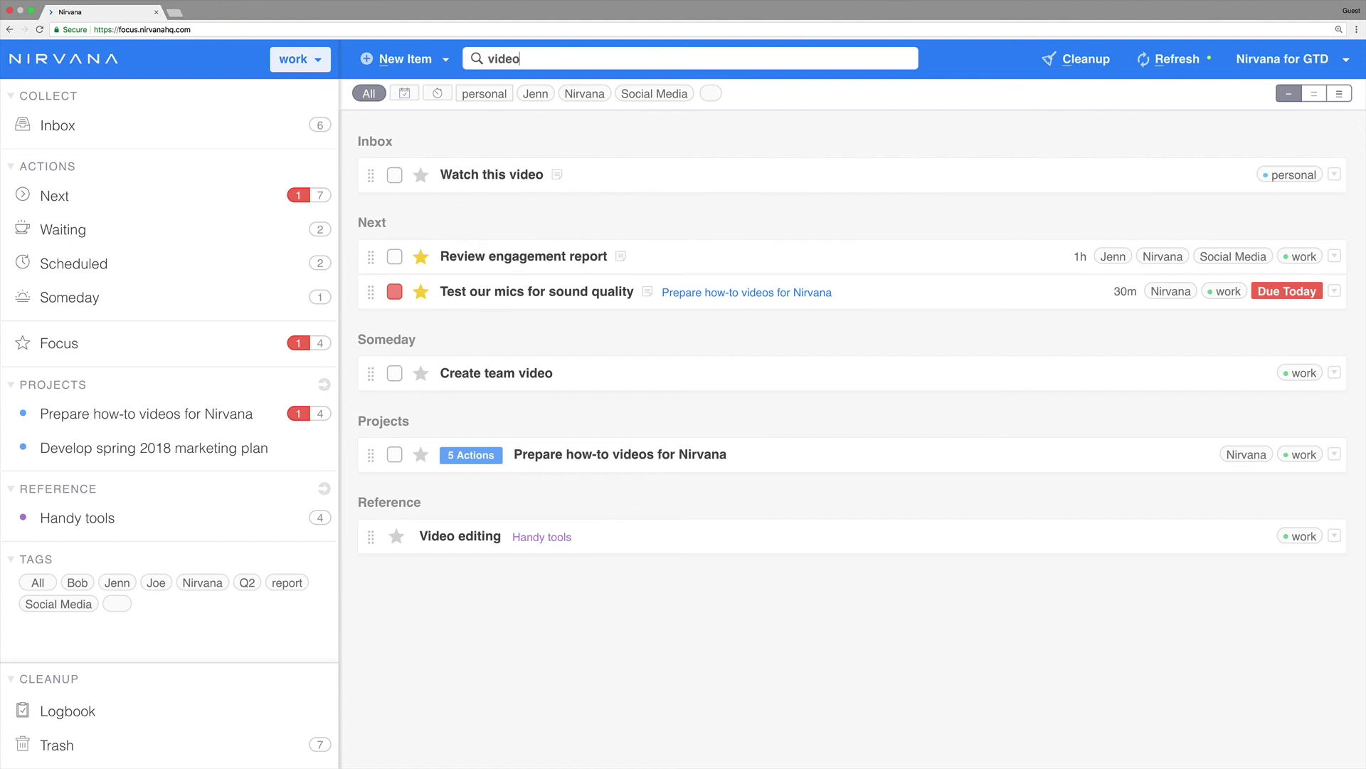
left_click(669, 94)
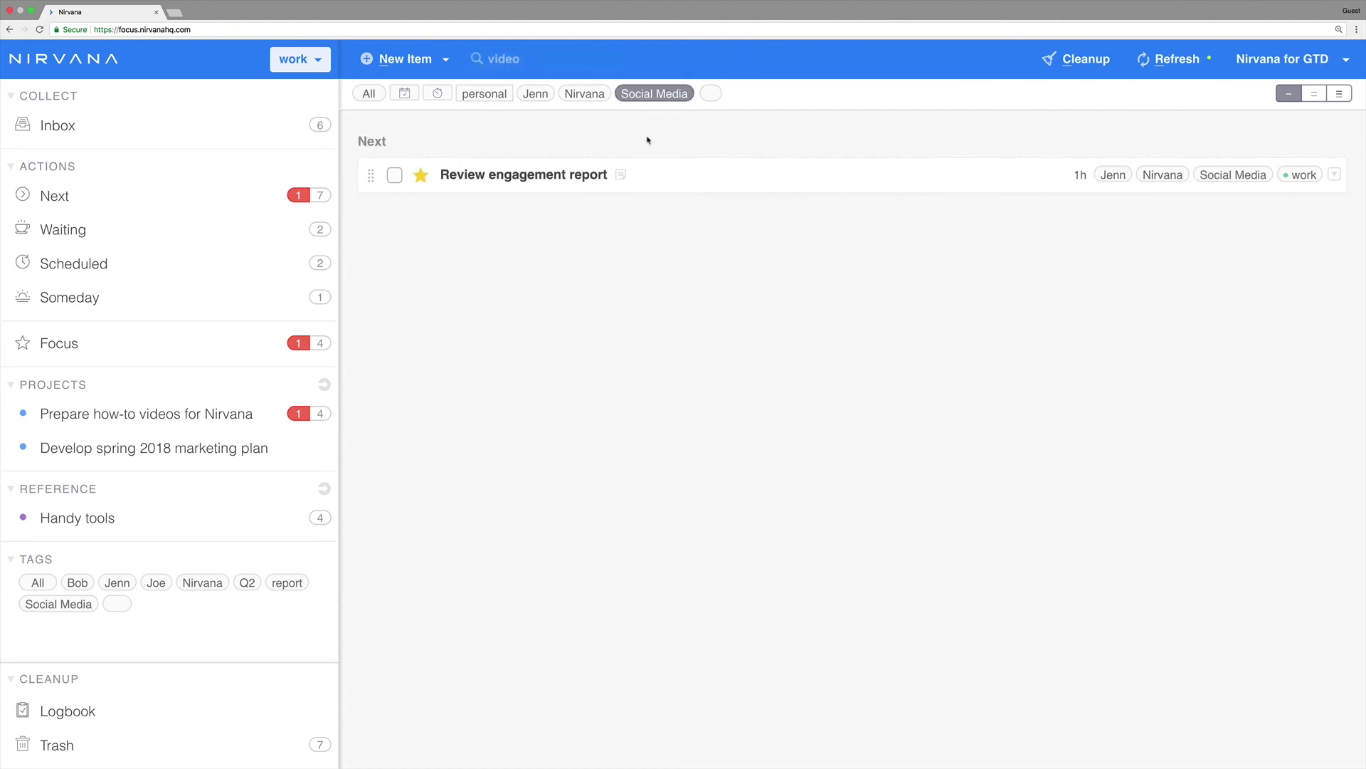
left_click(260, 340)
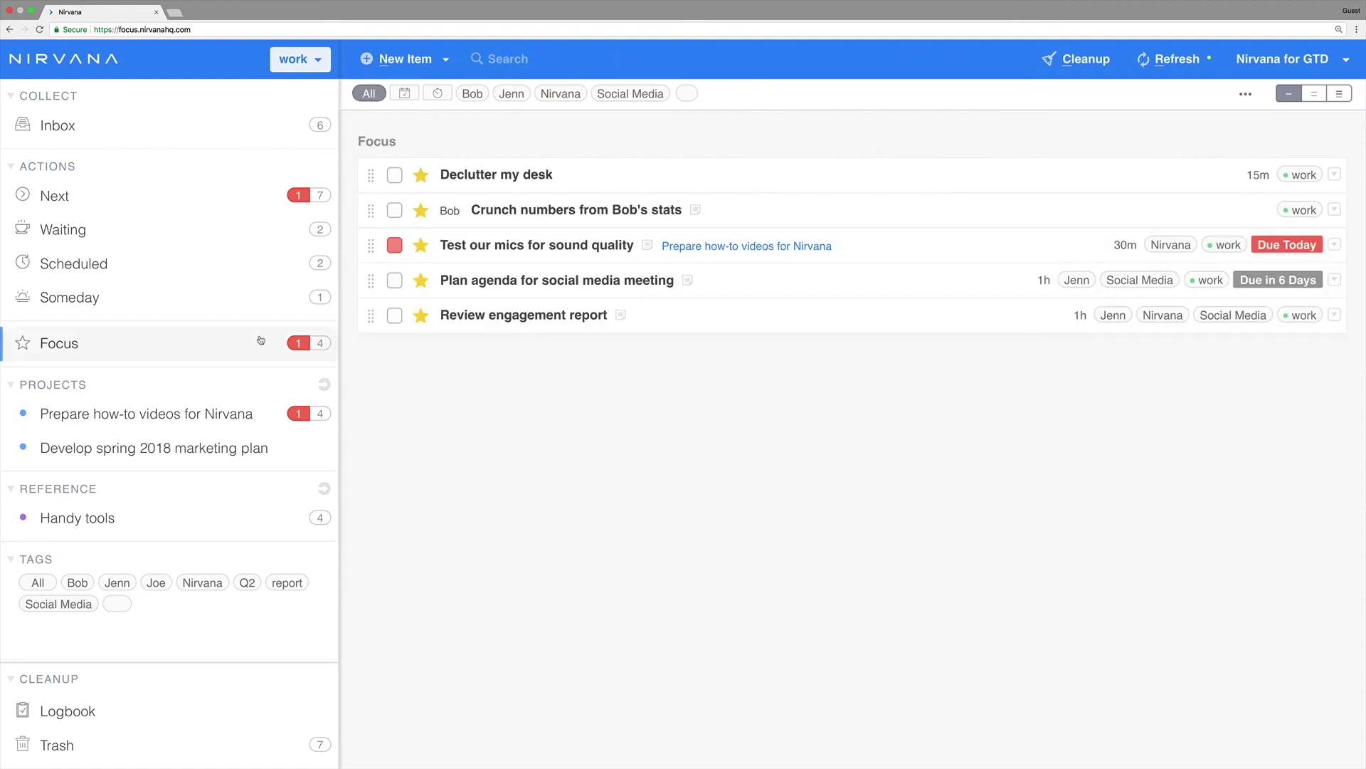